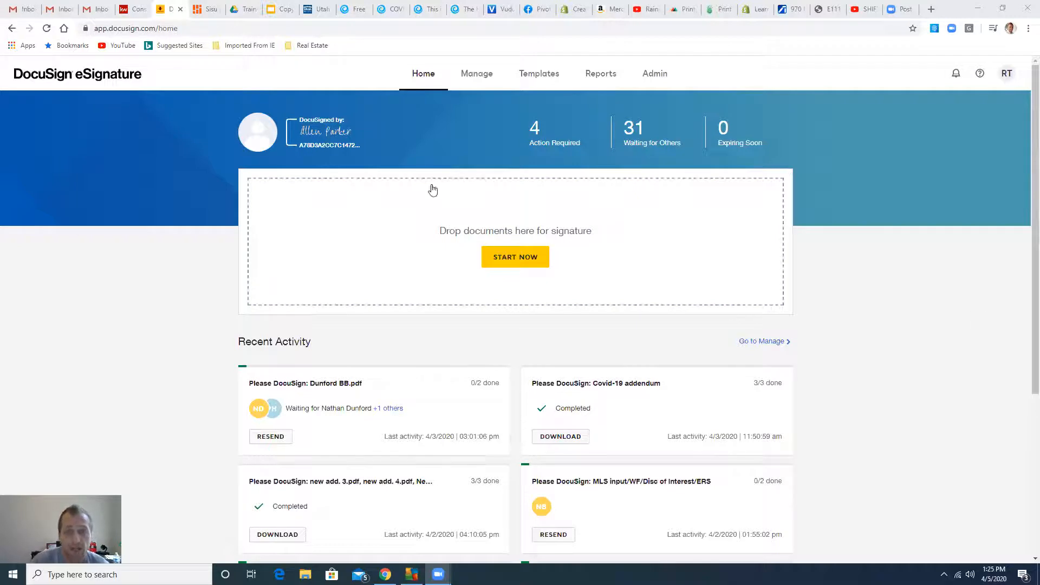
click(481, 76)
click(602, 75)
click(434, 80)
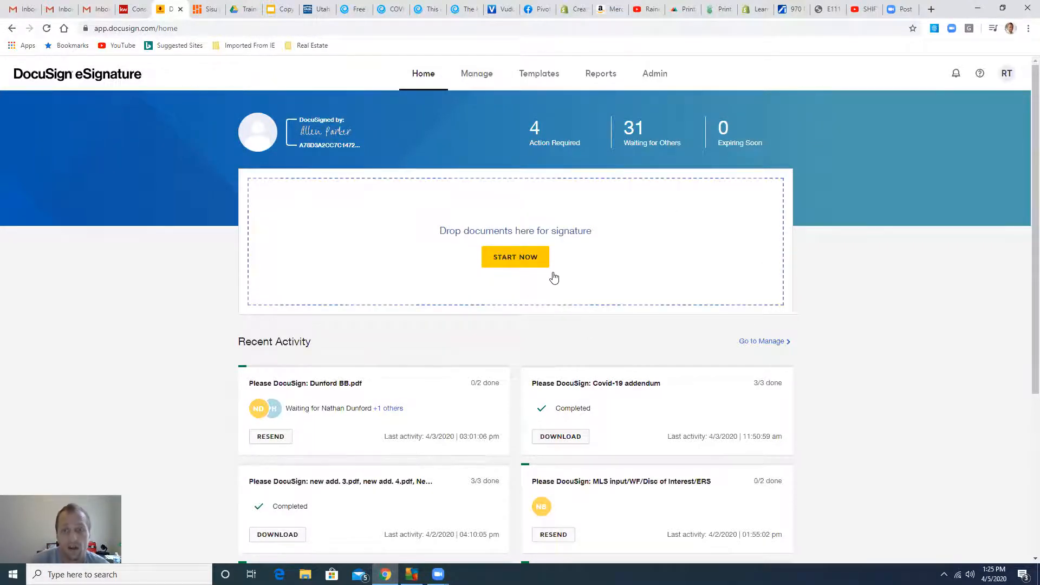
Step: Start a new envelope for signature and upload REPC.pdf from the Desktop folder
click(509, 262)
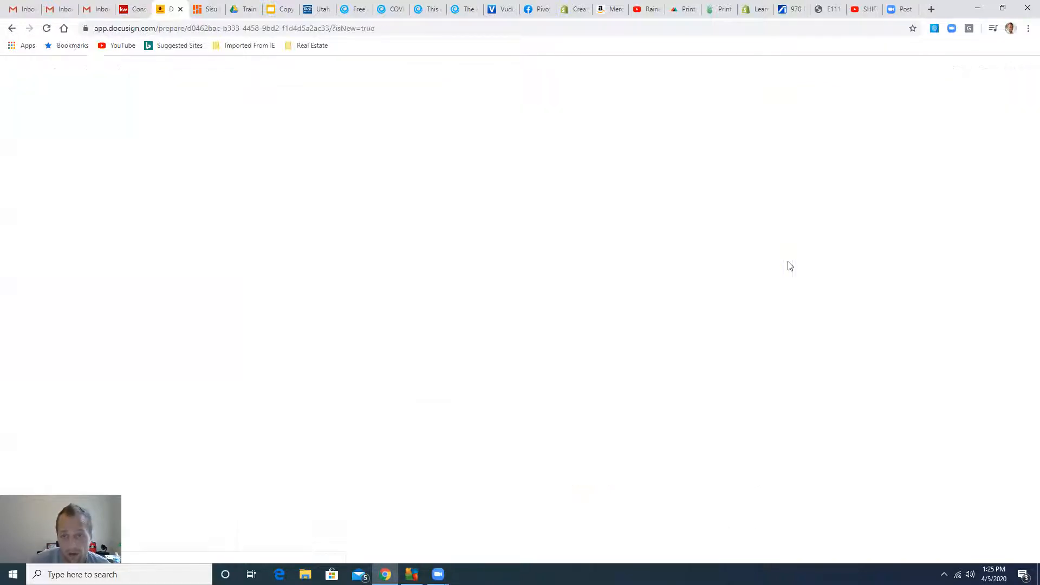
click(513, 361)
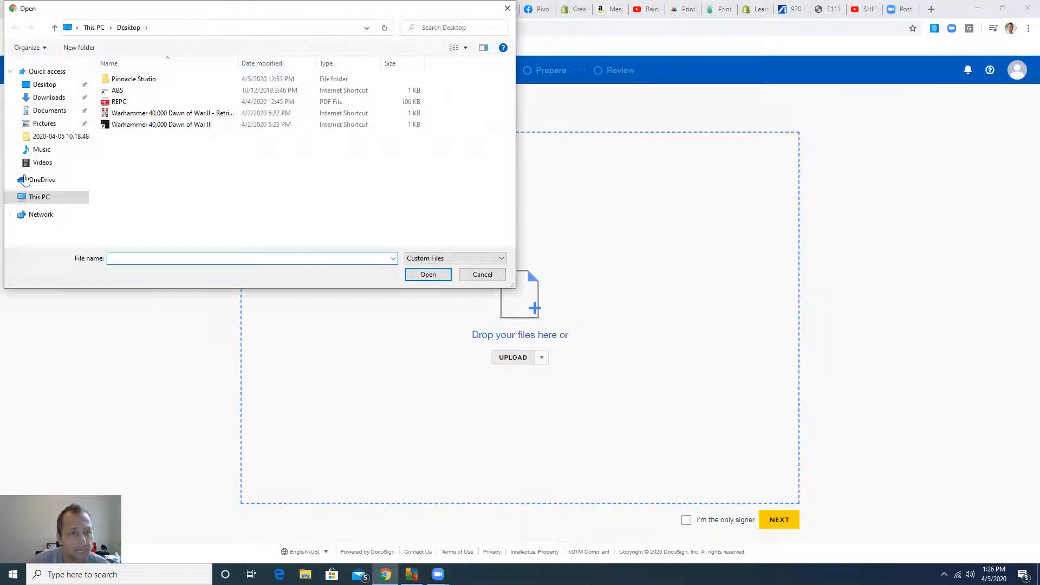
double_click(118, 104)
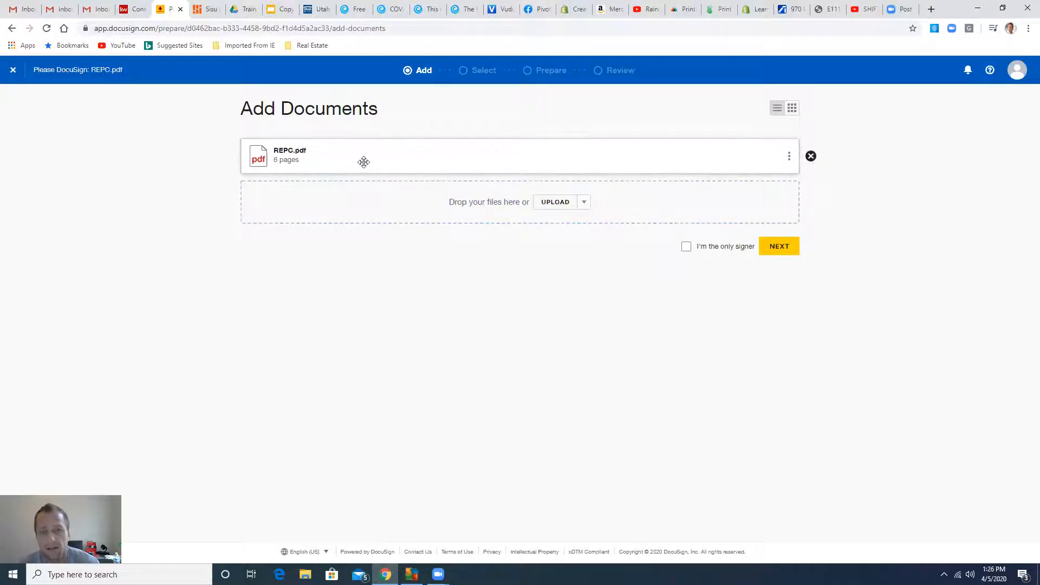
click(552, 204)
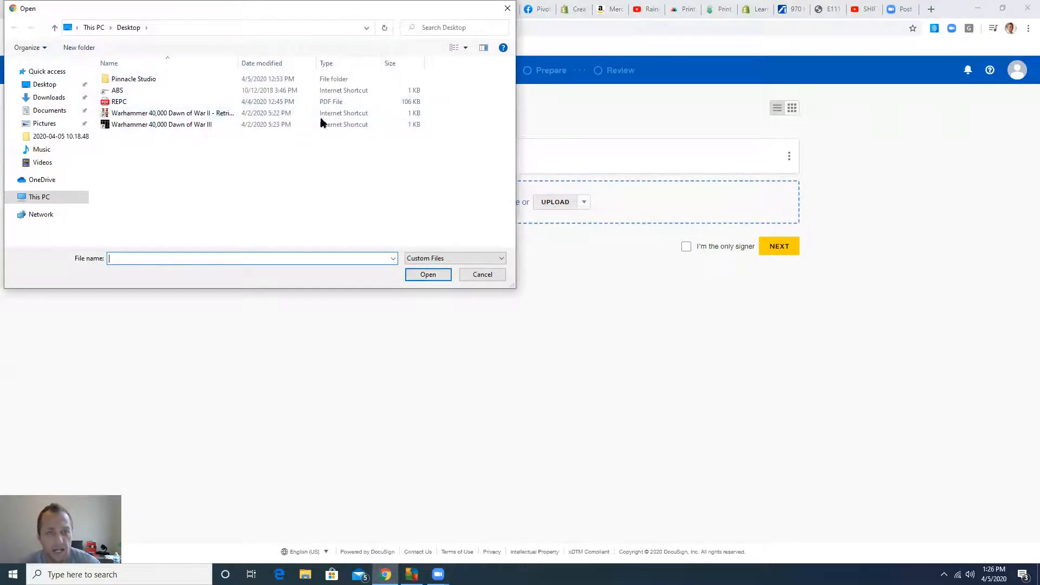
click(483, 275)
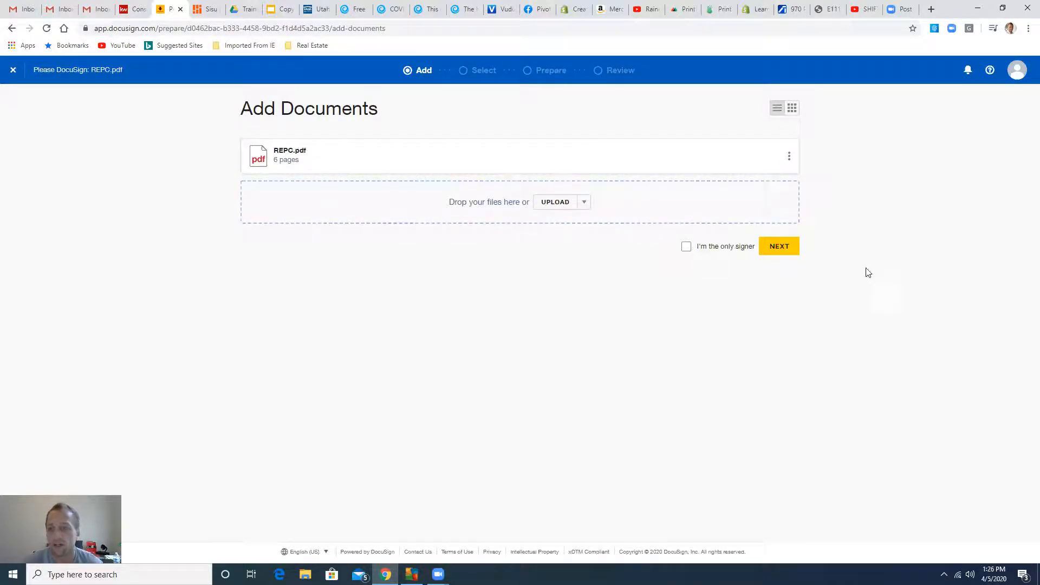
Step: Proceed to the recipients and add two people who need to sign, choosing each from the saved contacts
click(780, 247)
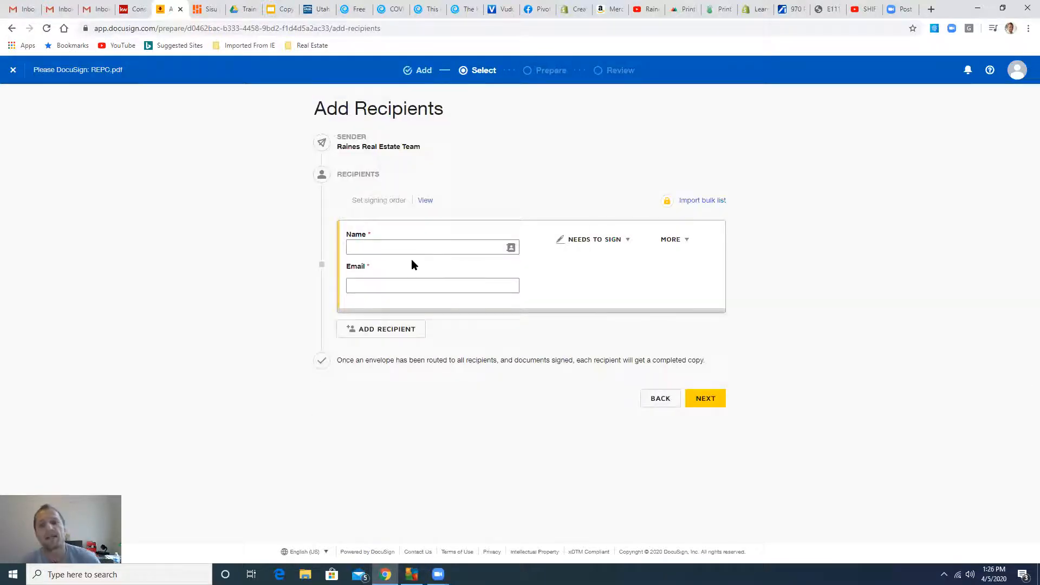
click(396, 245)
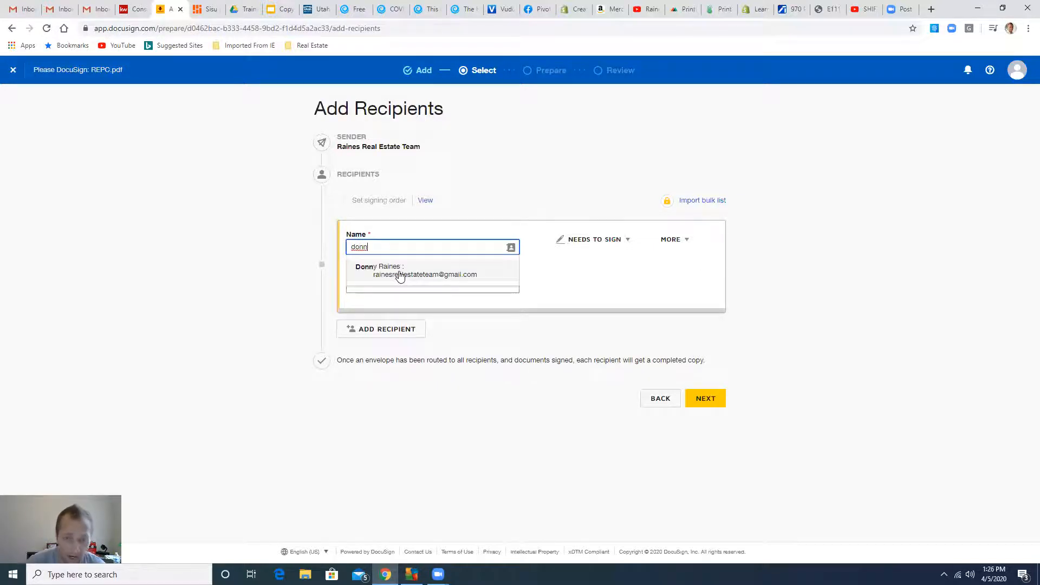
click(400, 273)
click(383, 329)
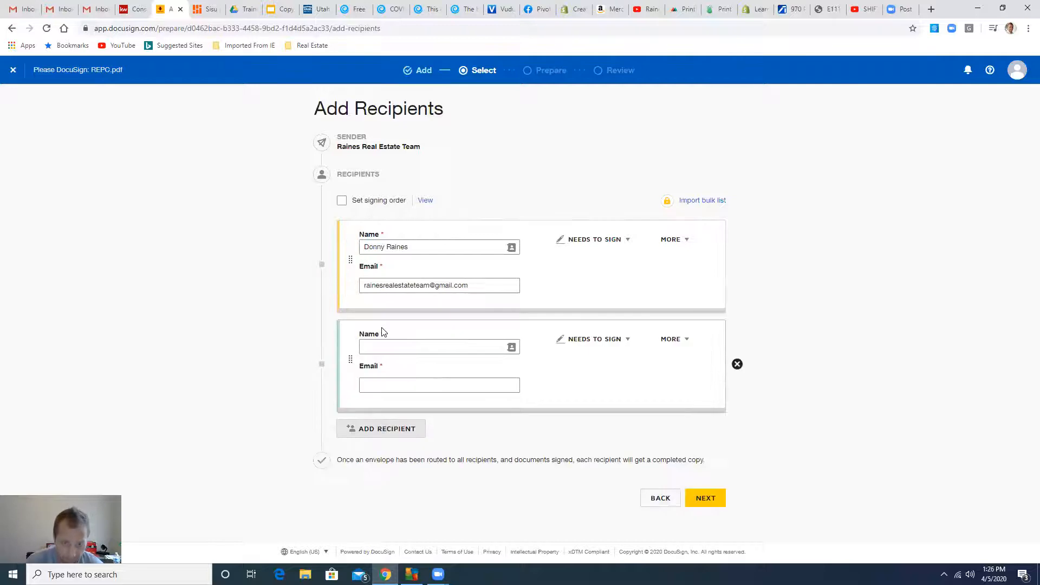
click(383, 346)
text(jen)
click(413, 375)
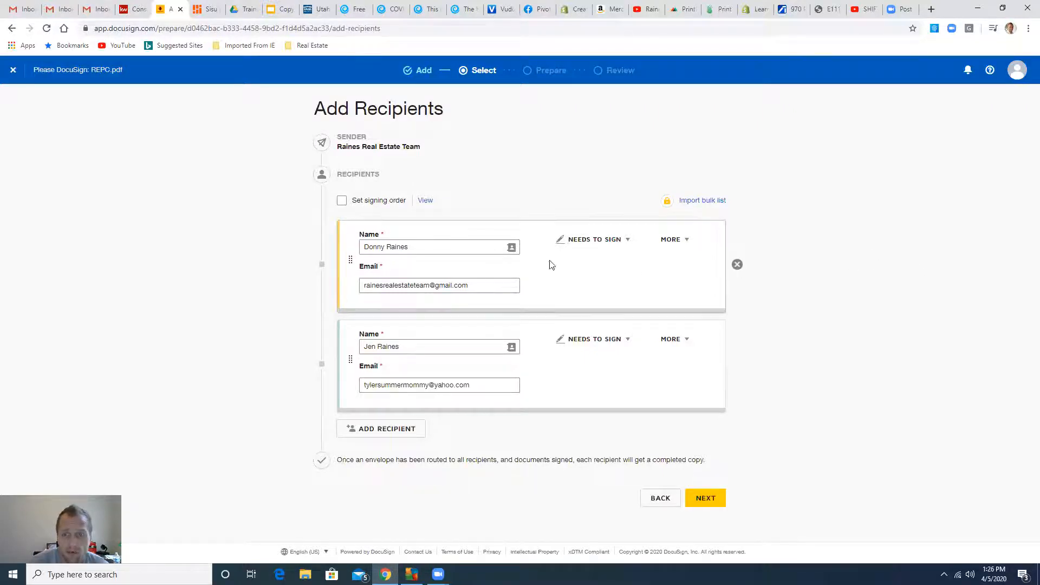
Step: Add the first signer again as a third recipient, set the role to Receives a Copy, and remove that entry
click(377, 428)
click(396, 447)
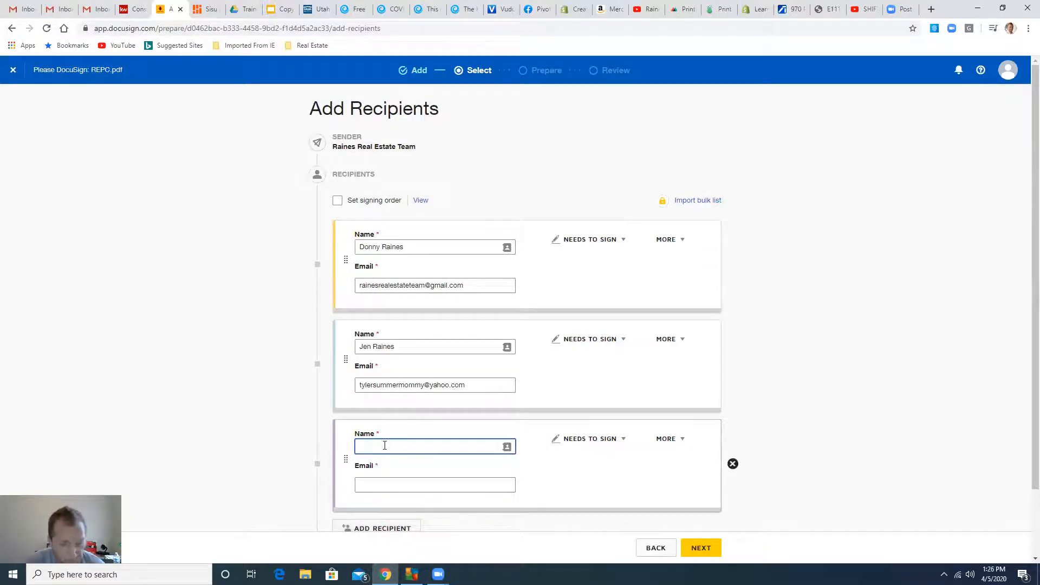
text(donn)
click(396, 470)
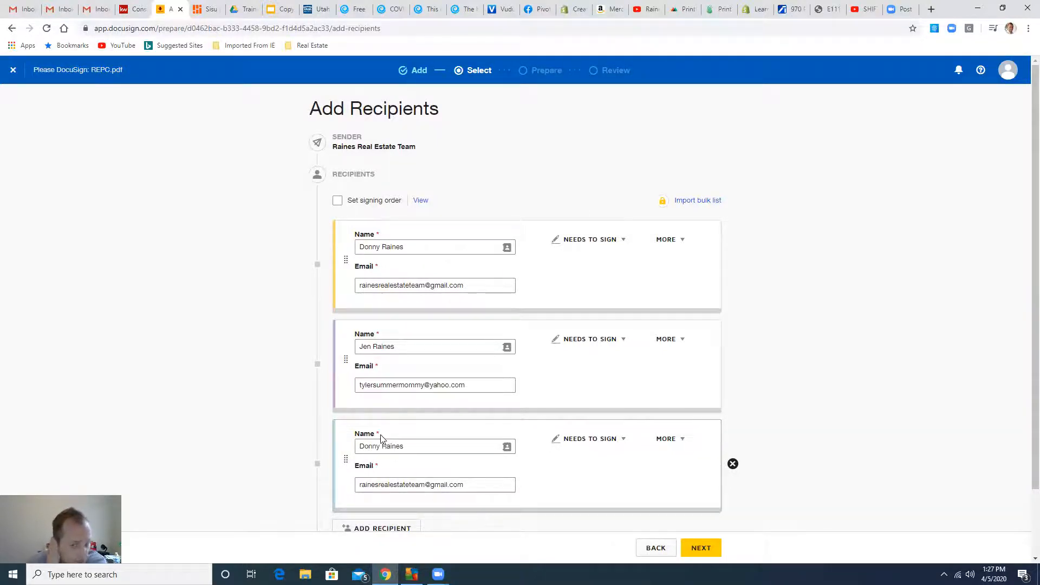
click(586, 441)
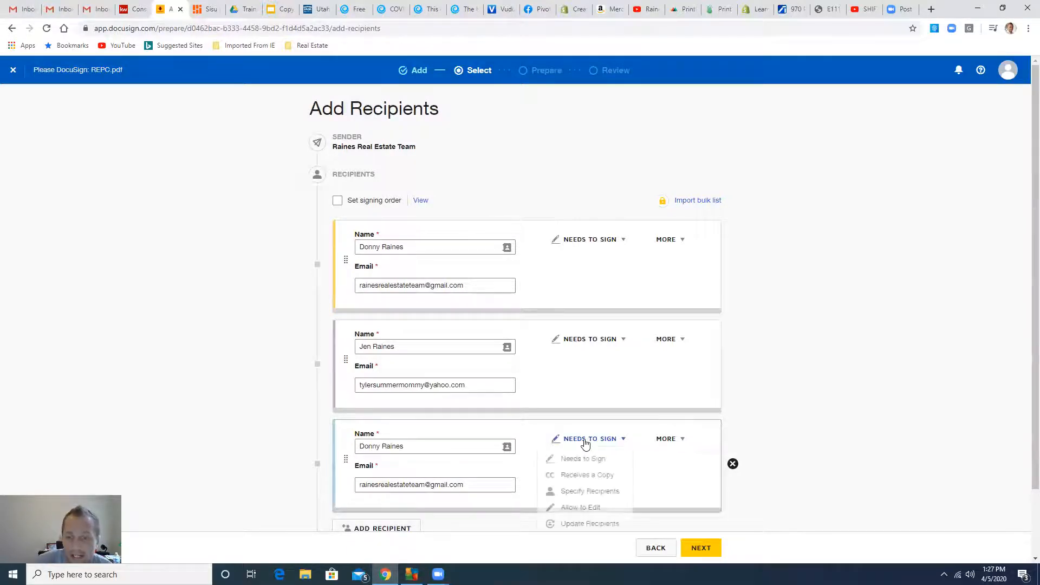
click(571, 478)
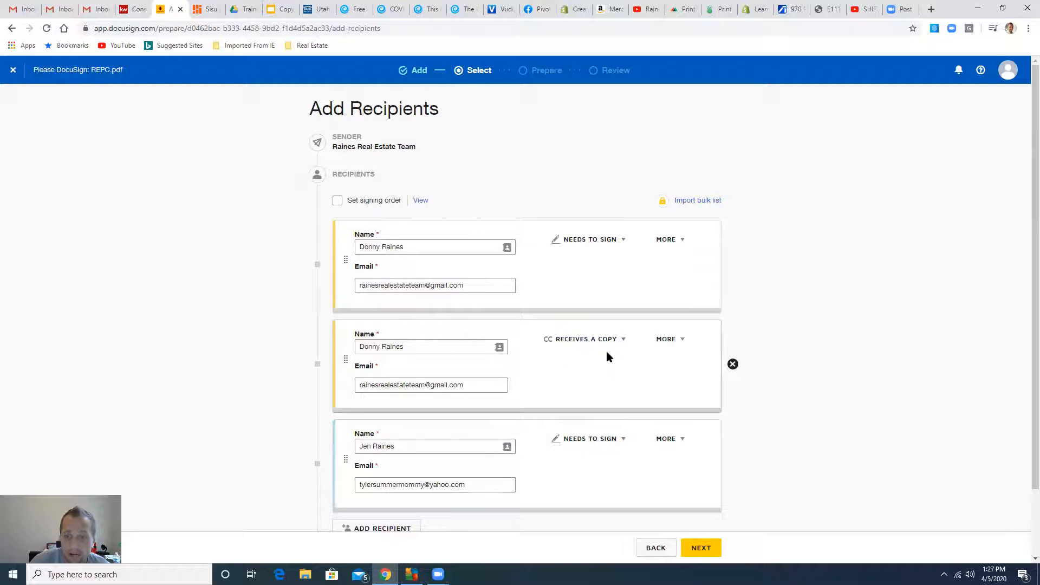
click(733, 364)
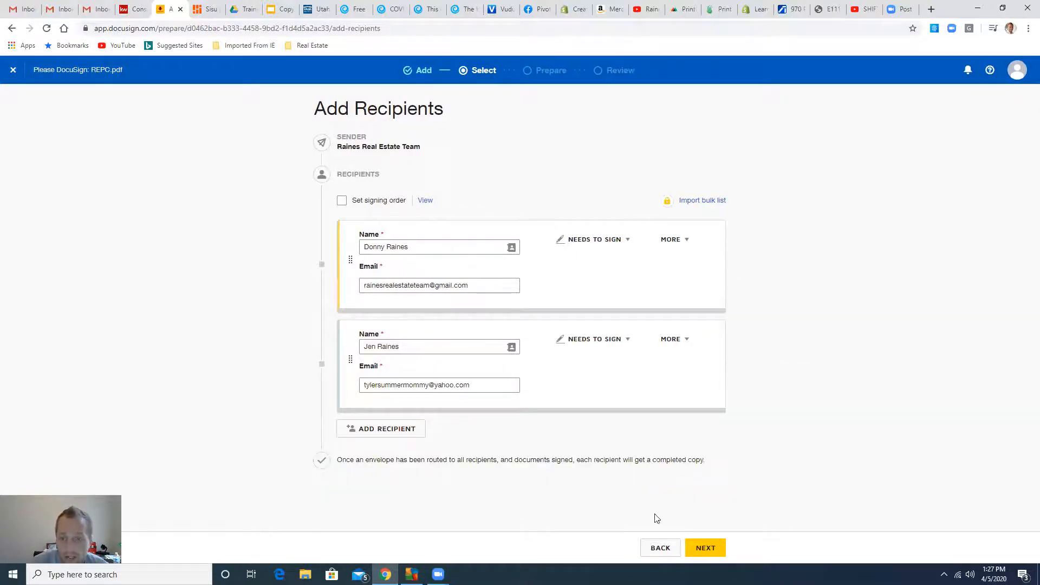
Step: Proceed to field placement and put the first signer's Initial and Date Signed fields on the buyer's lines at the end of page 1
click(706, 547)
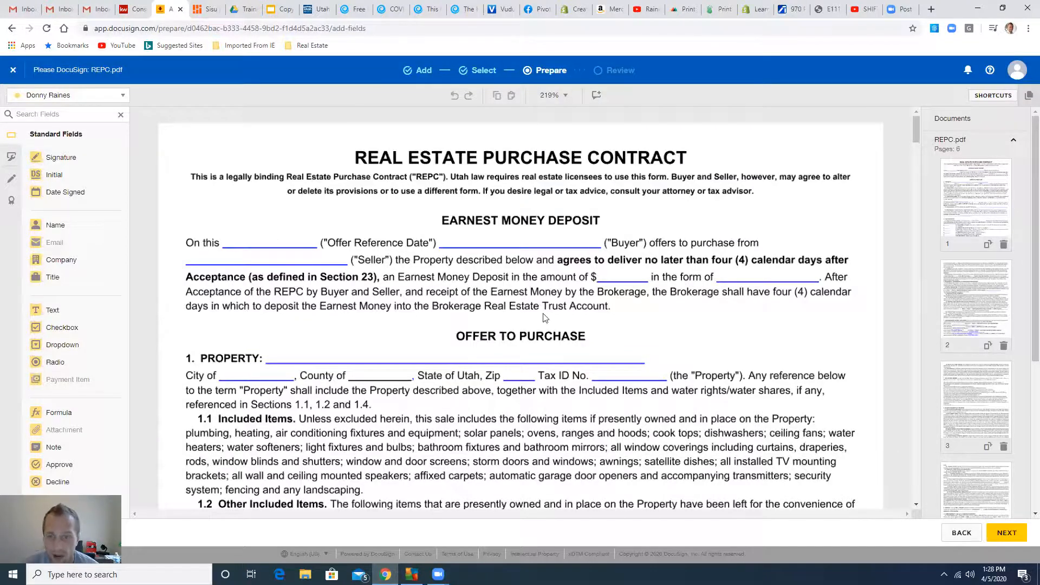
scroll(431, 317, down, 8)
scroll(431, 317, down, 3)
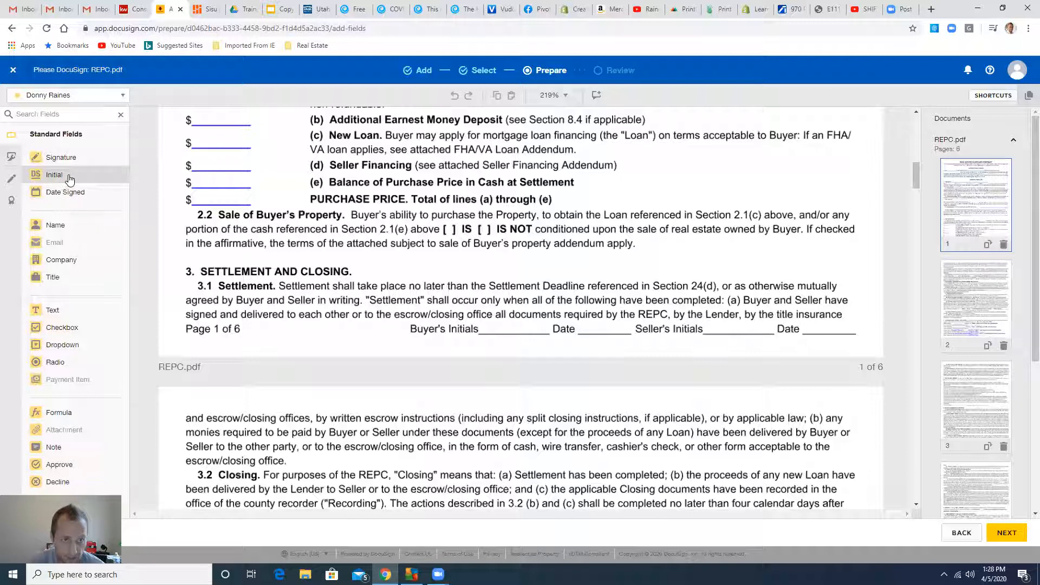
drag(76, 177, 473, 302)
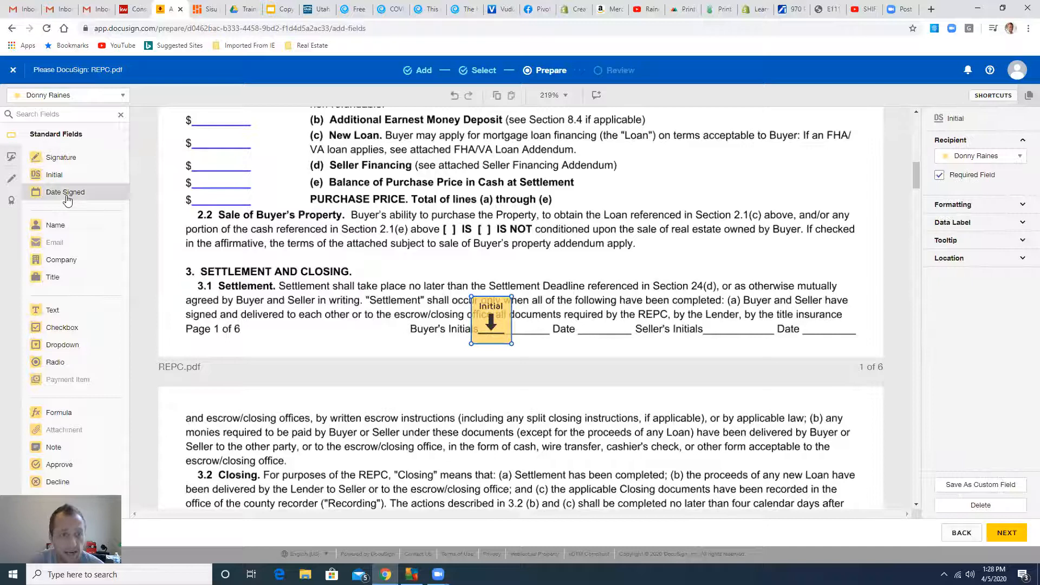
drag(66, 200, 567, 322)
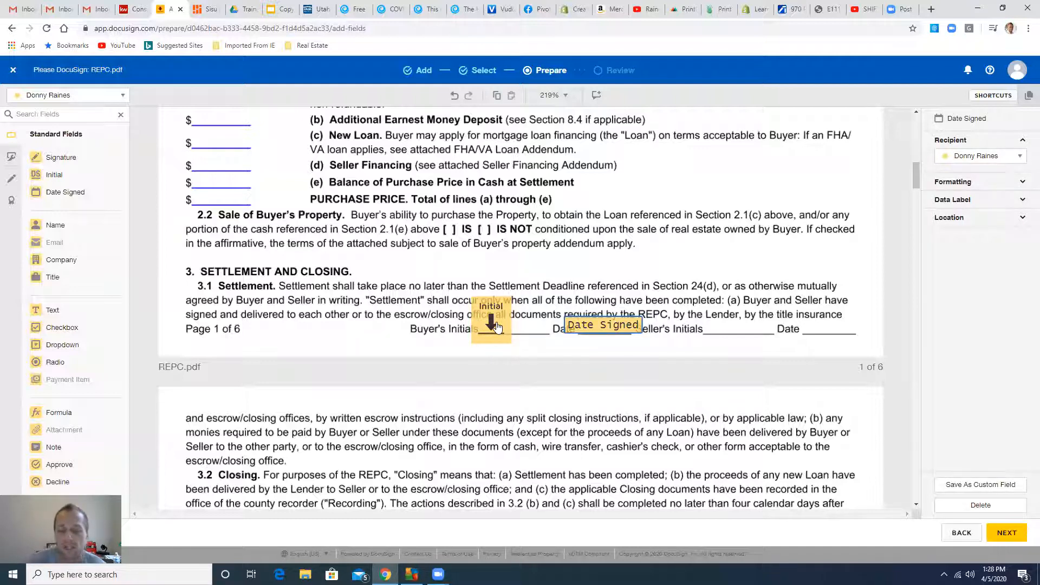
Step: Reposition the first signer's Initial field at the start of the Buyer's Initials line on page 1
click(497, 326)
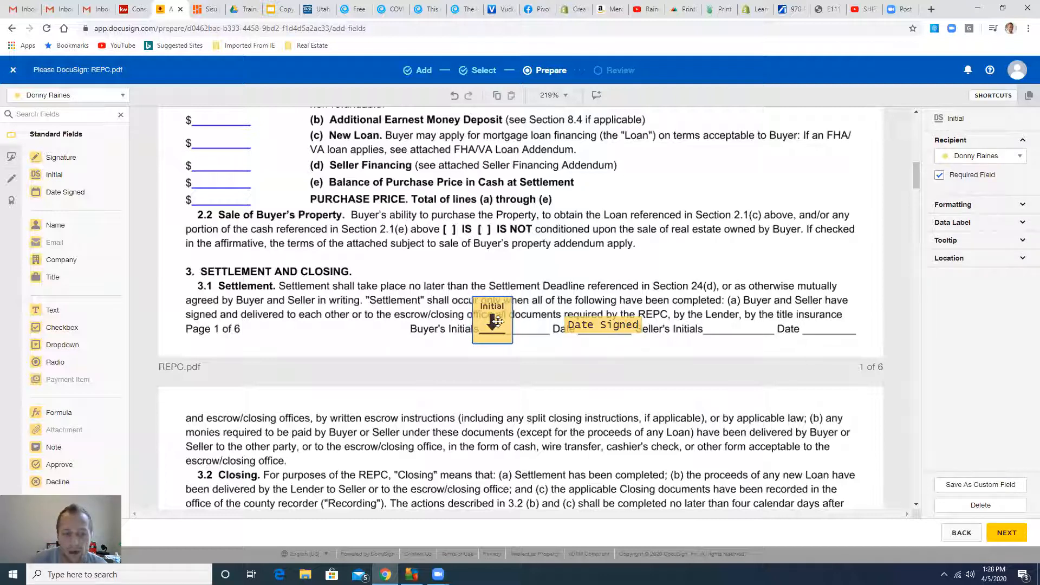
drag(497, 326, 548, 285)
drag(576, 321, 485, 320)
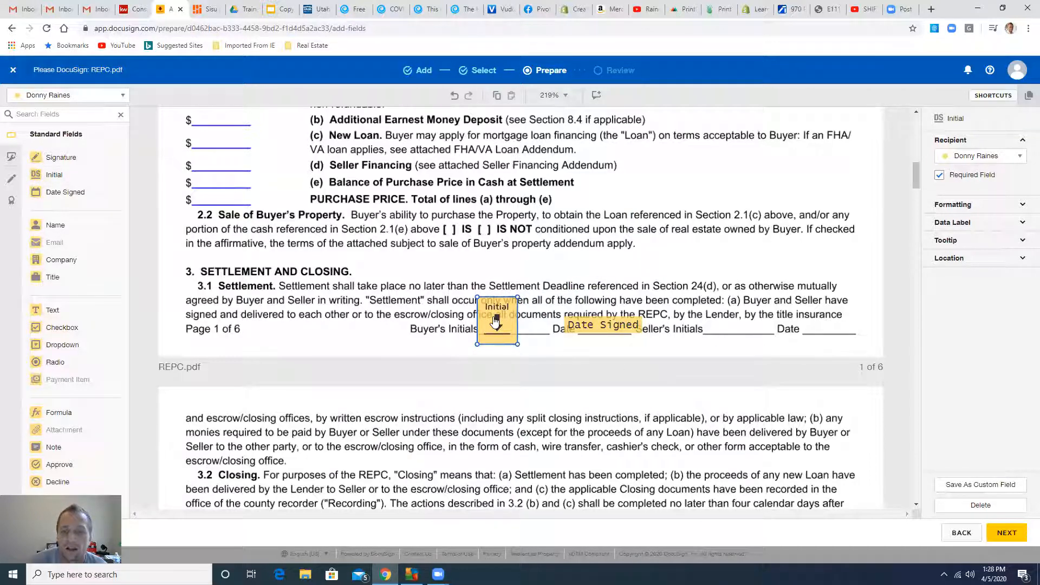
drag(496, 321, 464, 318)
click(359, 319)
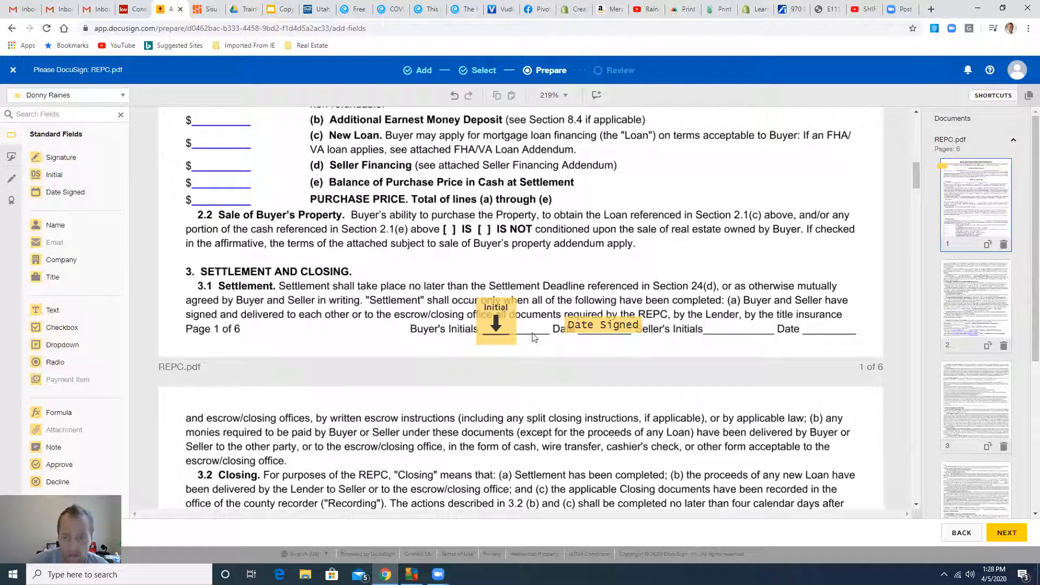
Step: Add the second signer's Initial field beside the existing one and a Date Signed field below the first date on page 1
click(70, 98)
click(71, 99)
click(70, 100)
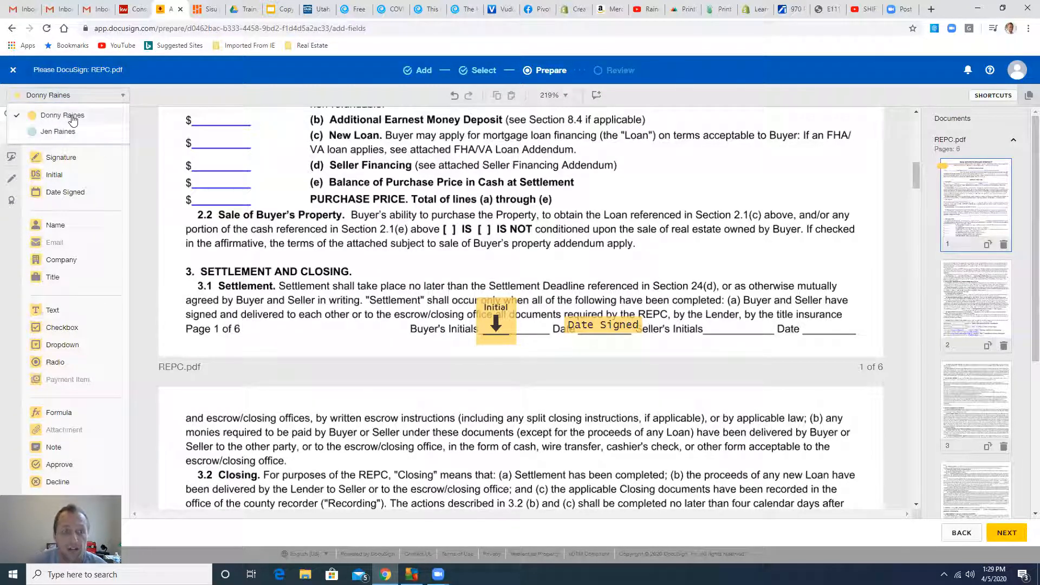
click(57, 131)
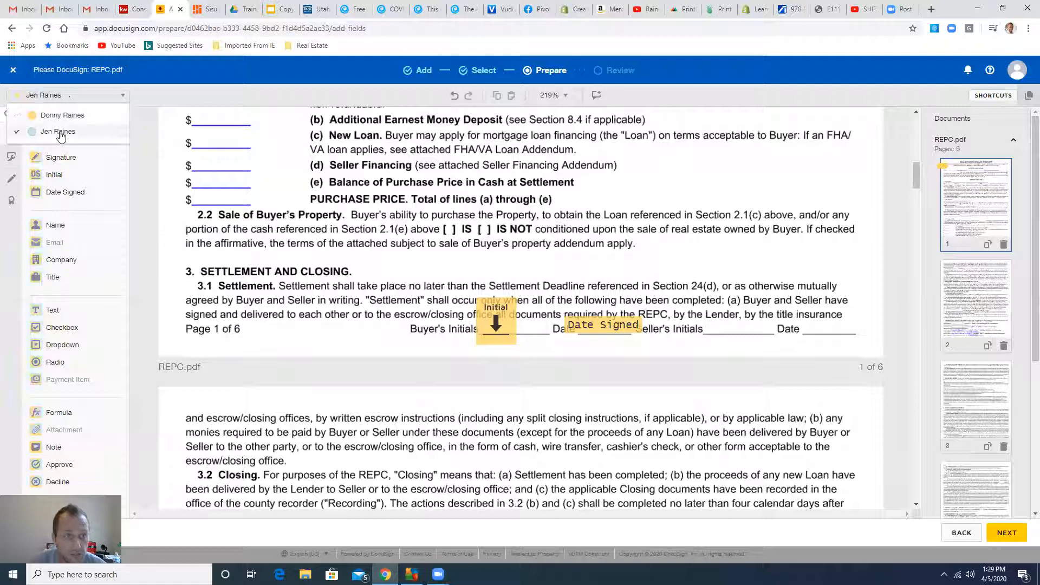
drag(61, 175, 529, 308)
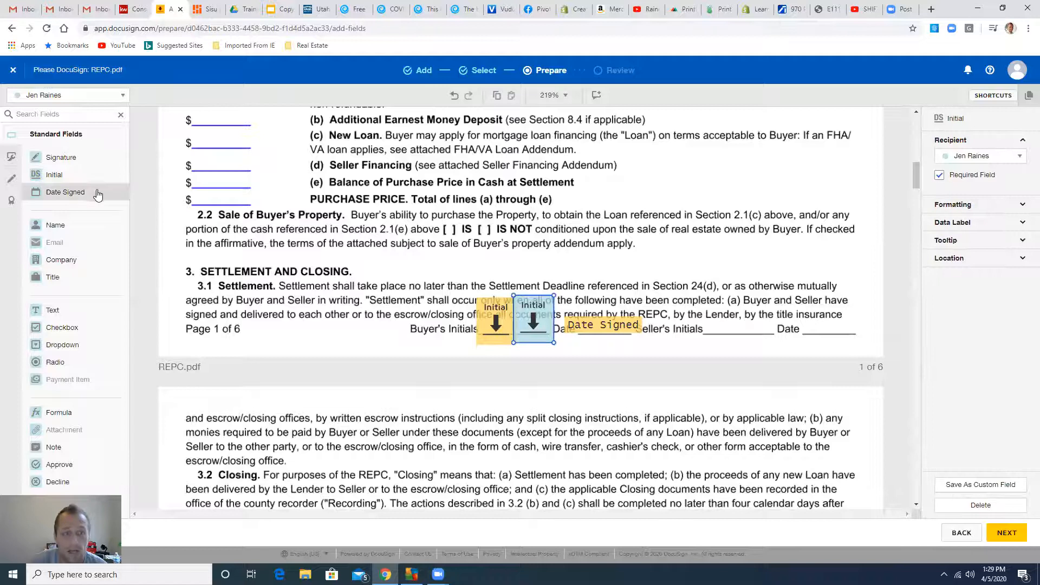
click(575, 340)
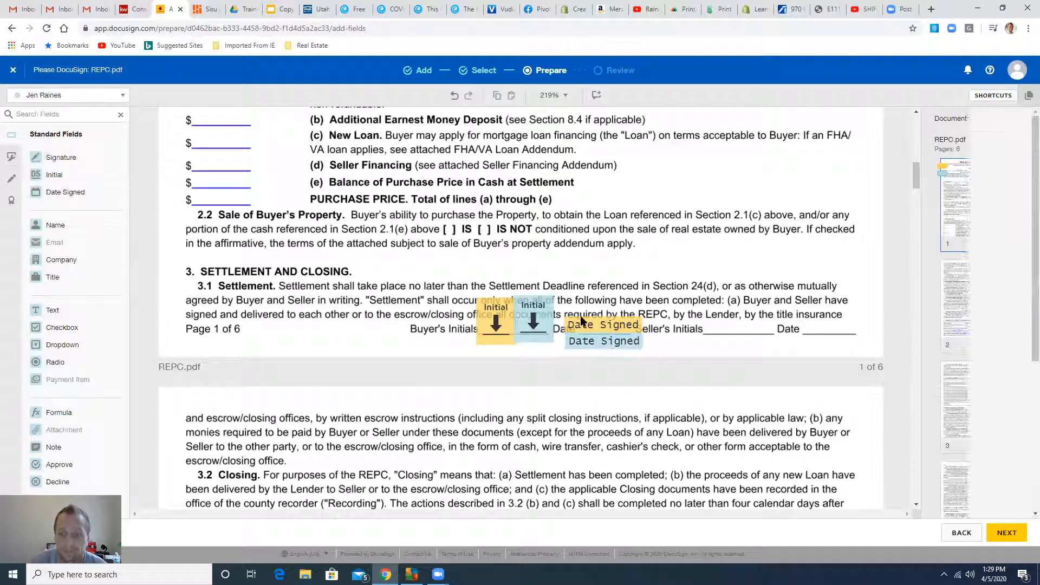
mouse_move(540, 322)
mouse_down()
mouse_move(510, 319)
mouse_move(540, 320)
mouse_up()
click(308, 298)
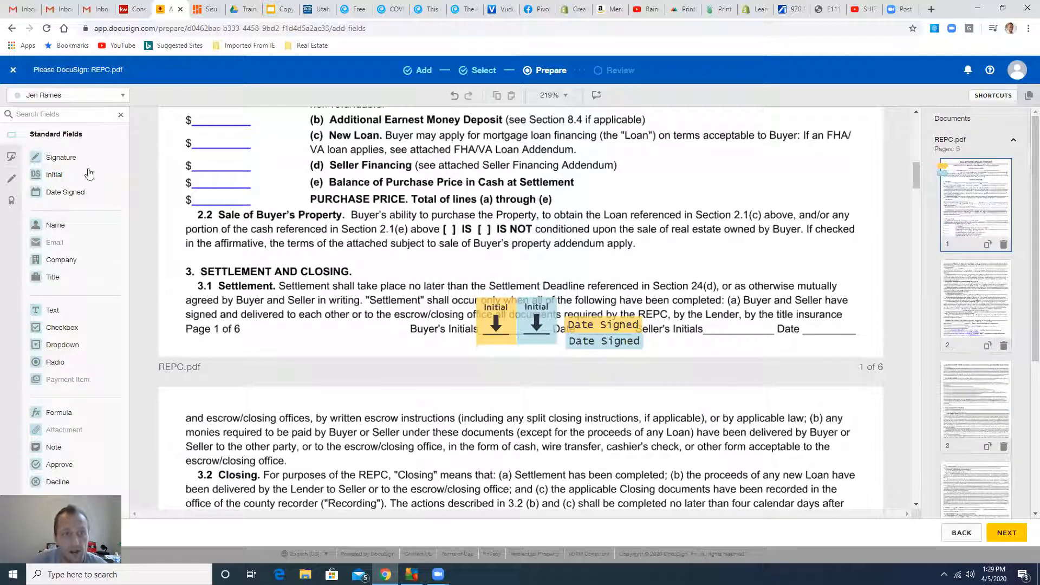
Step: Place a Signature field for the second signer on the first Buyer's Signature line of page 6
scroll(295, 254, down, 3)
scroll(295, 260, down, 20)
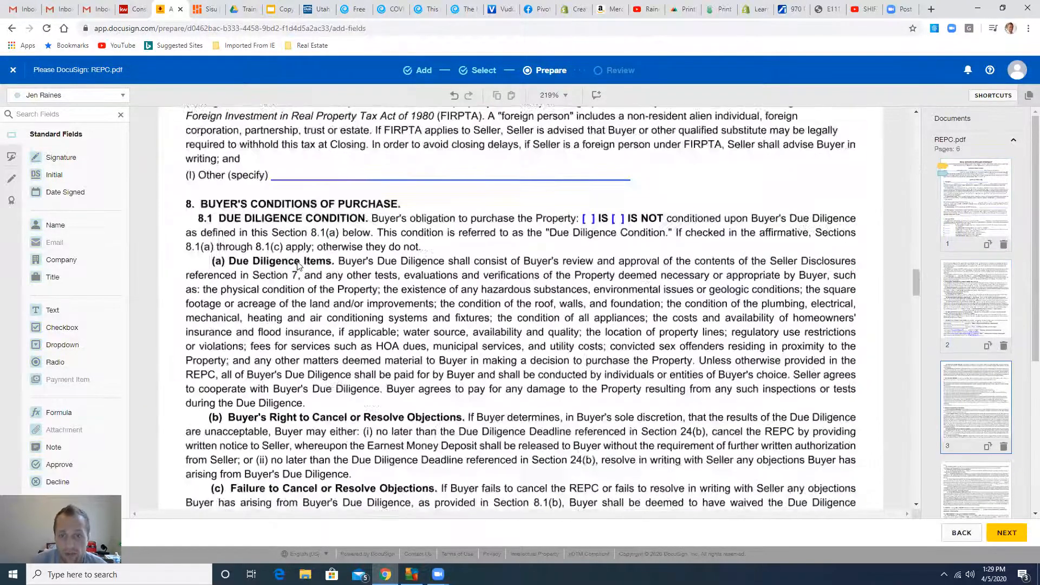
scroll(301, 268, down, 6)
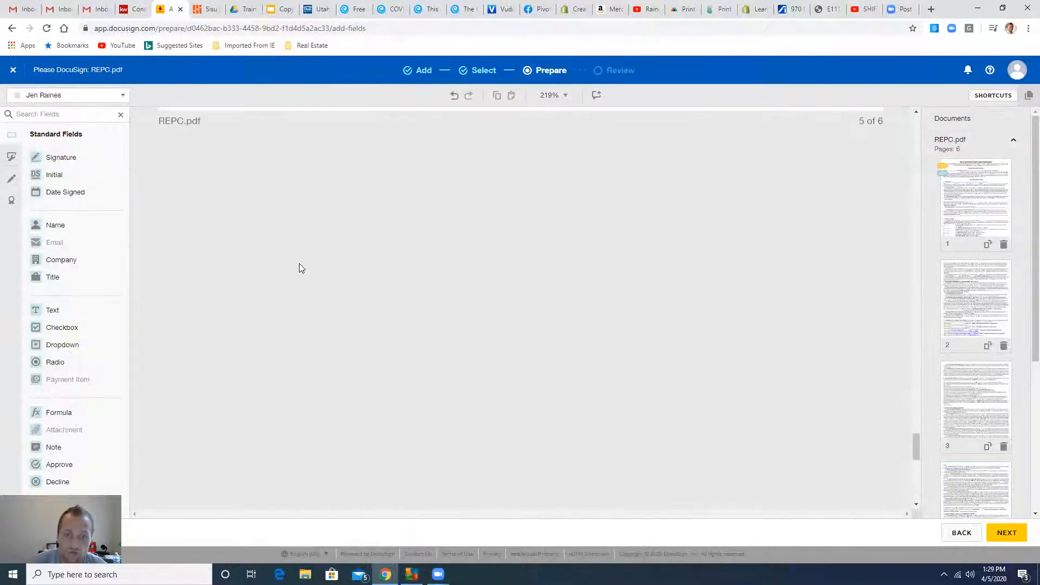
scroll(301, 267, down, 10)
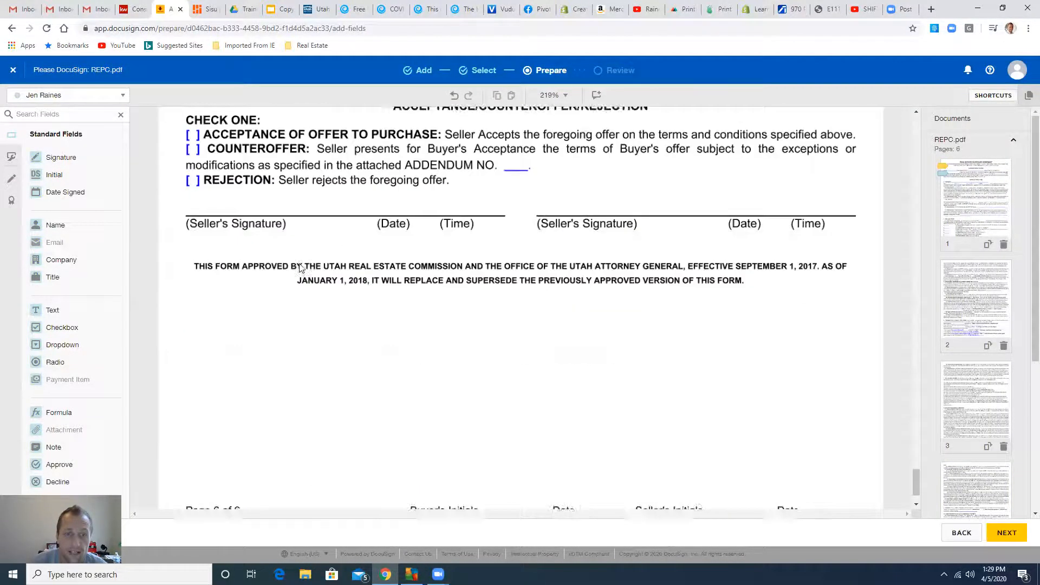
scroll(169, 316, up, 3)
mouse_move(75, 167)
mouse_down()
mouse_move(190, 162)
mouse_move(182, 167)
mouse_up()
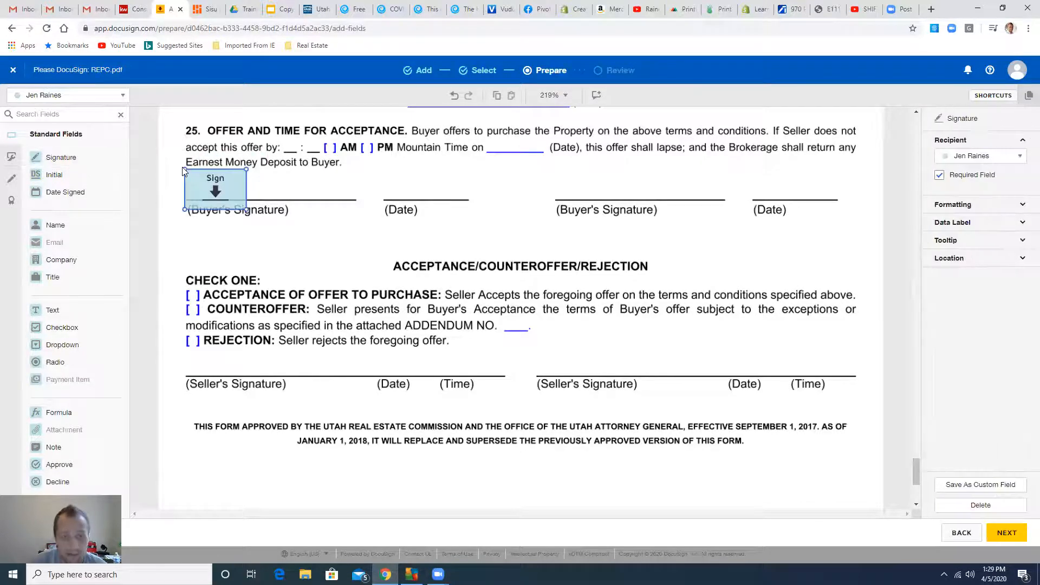
Step: Add a Text field for the second signer on the first buyer's date line of page 6, containing "hello friend"
scroll(309, 325, up, 2)
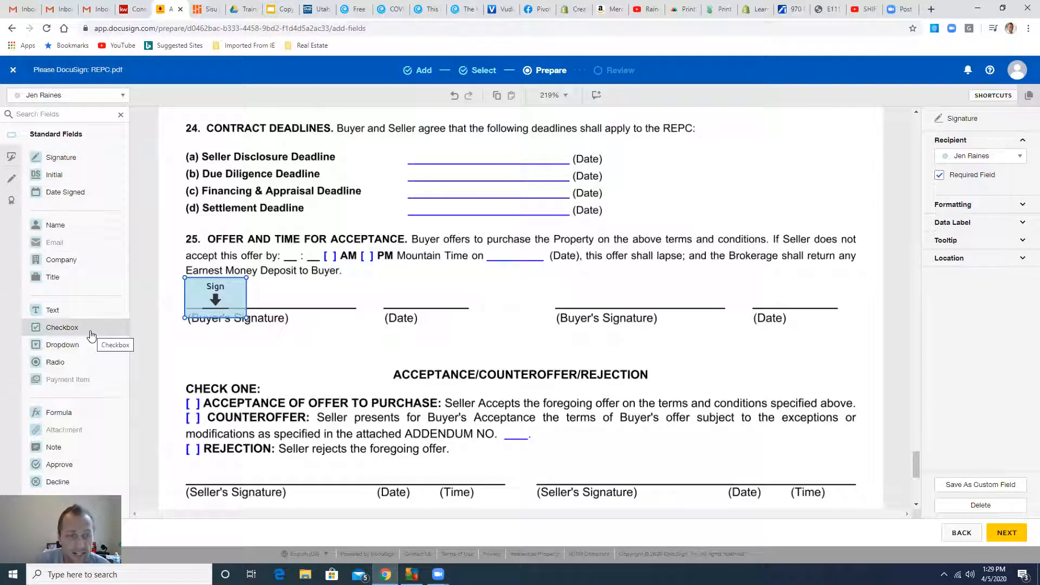
drag(59, 310, 379, 285)
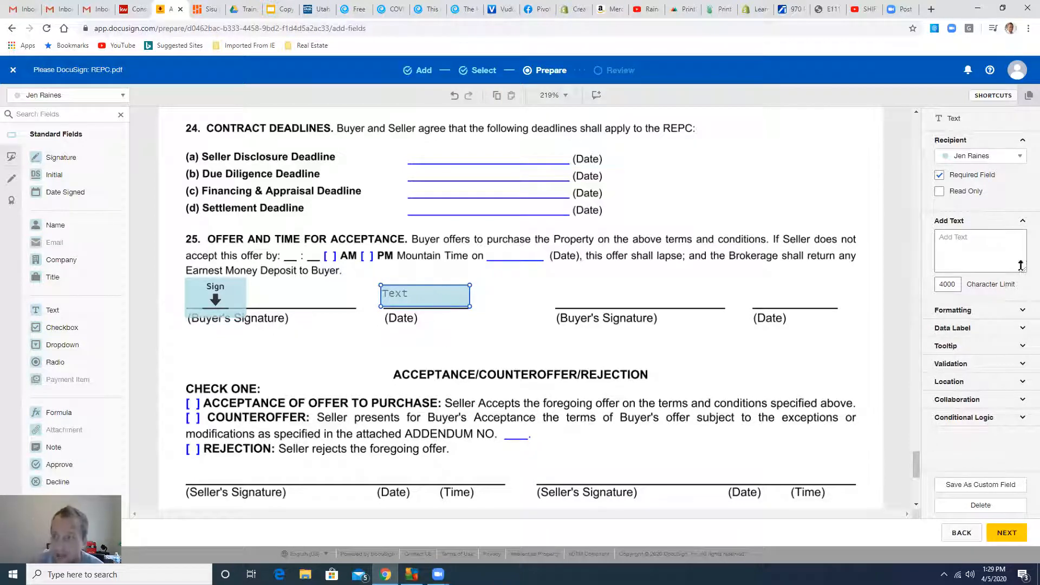
click(978, 246)
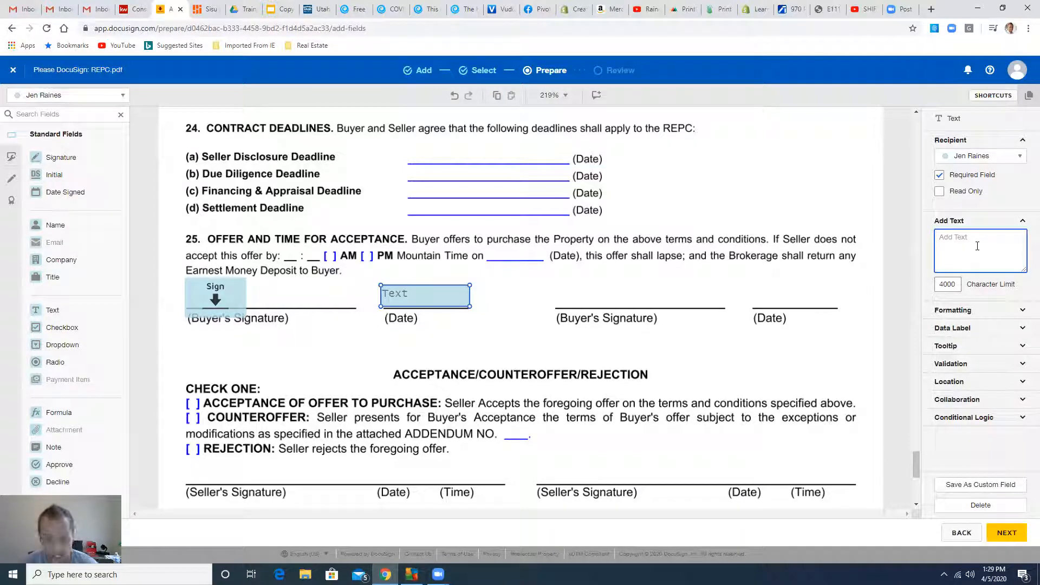
text(hello friend)
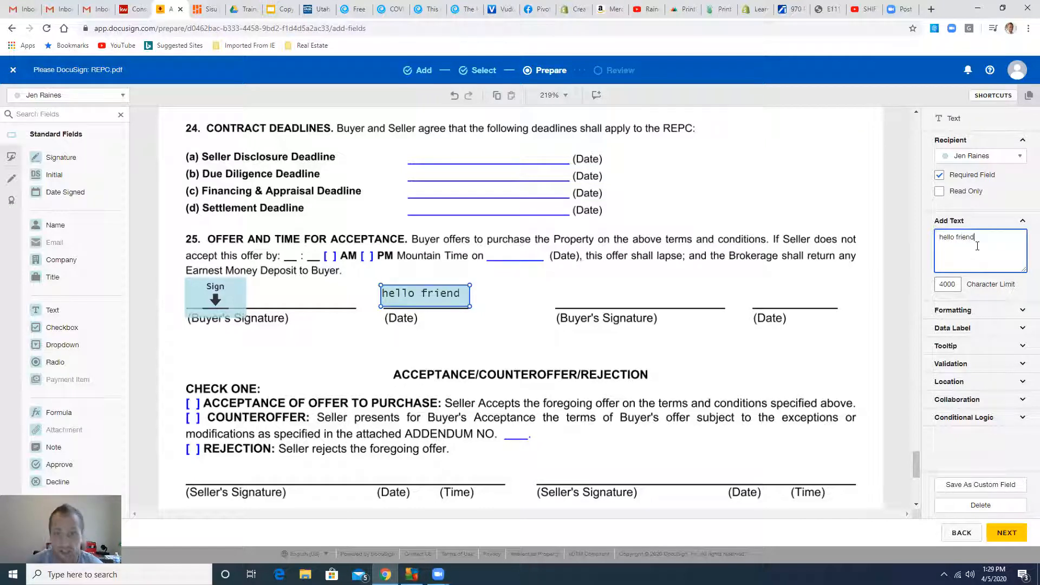
Step: Extend the text in the first buyer's date field on page 6 to "hello friend hello"
click(436, 295)
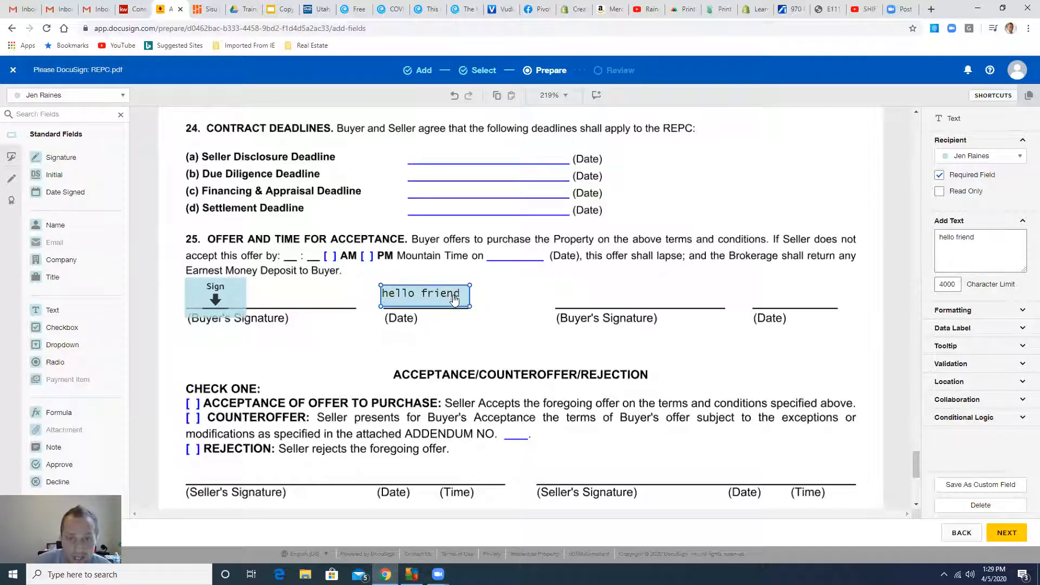
click(979, 242)
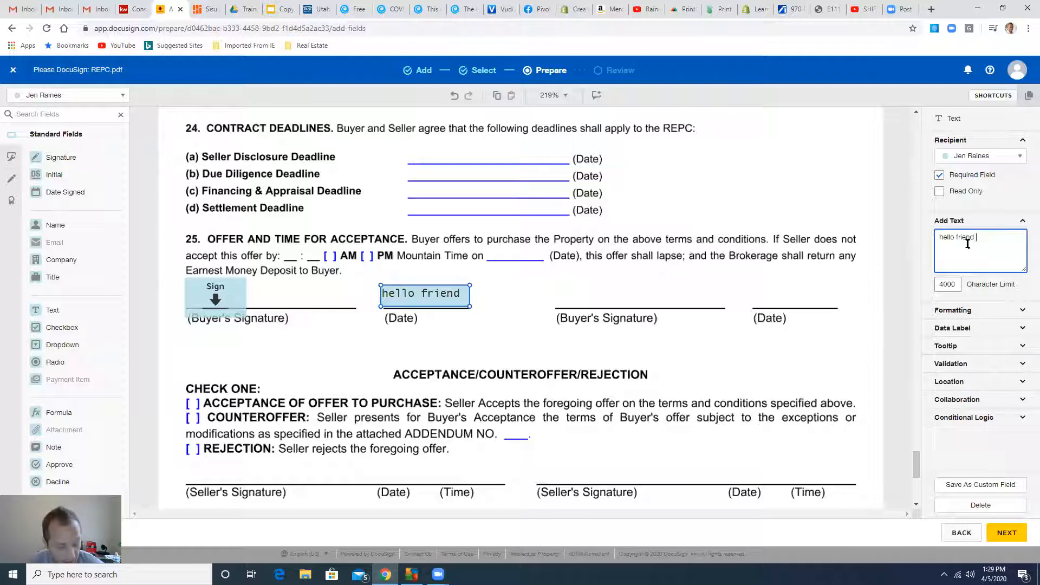
text(hello)
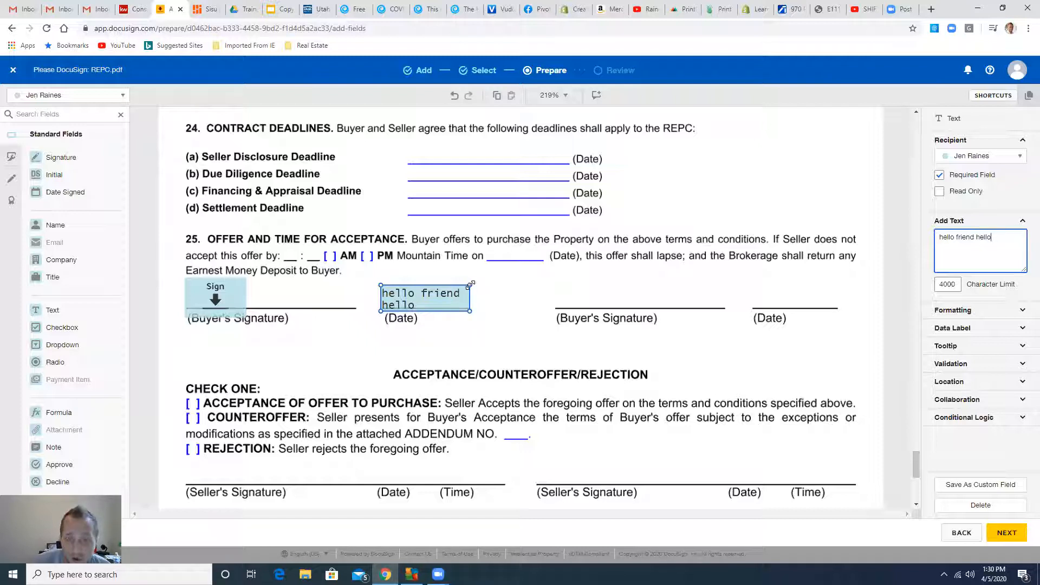
Step: Widen the Text field across the buyer signature row, and shrink it back to the first date line
drag(470, 286, 870, 291)
click(530, 352)
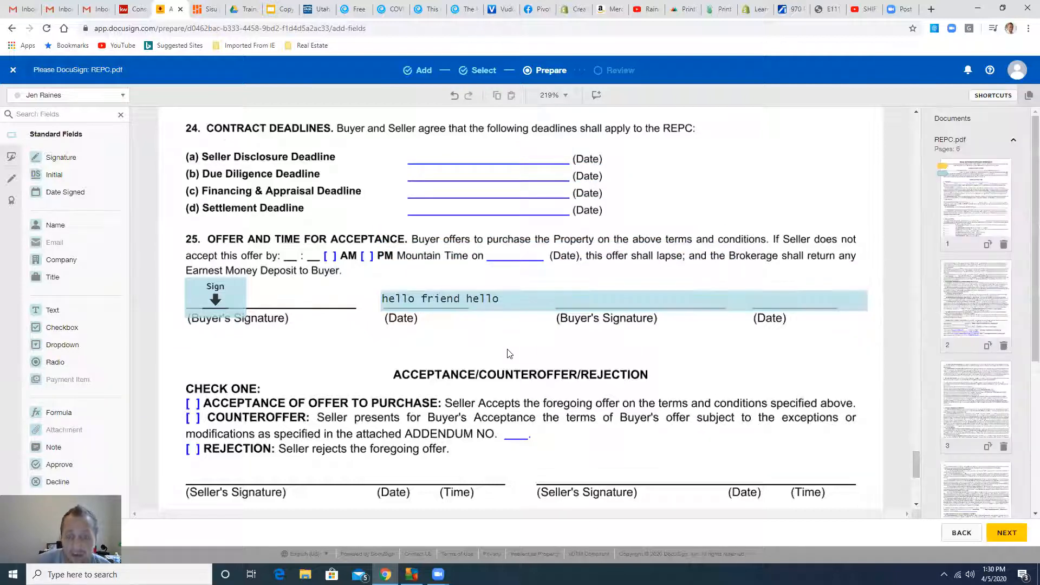
click(453, 302)
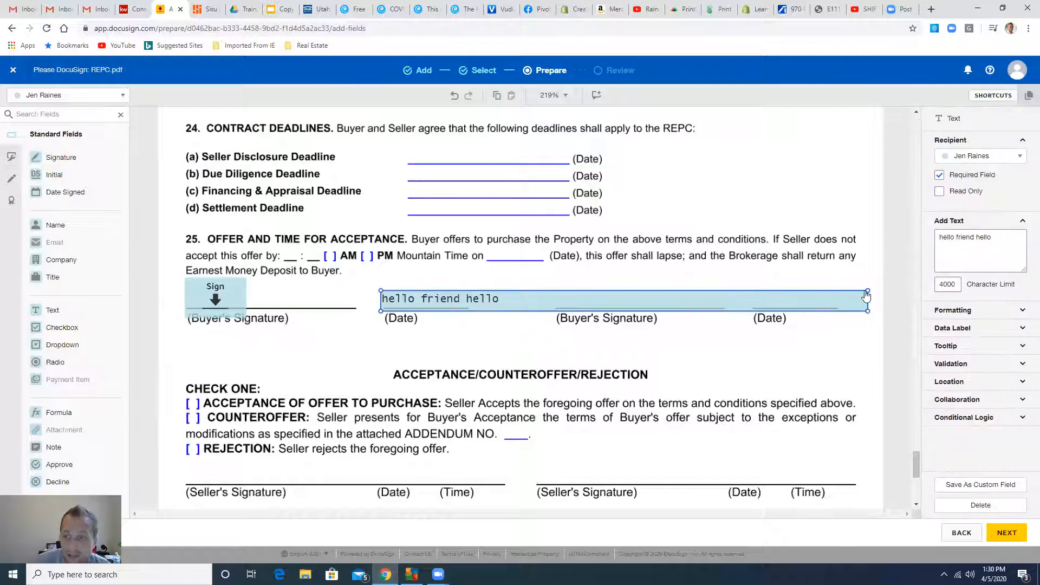
drag(869, 290, 480, 276)
click(442, 359)
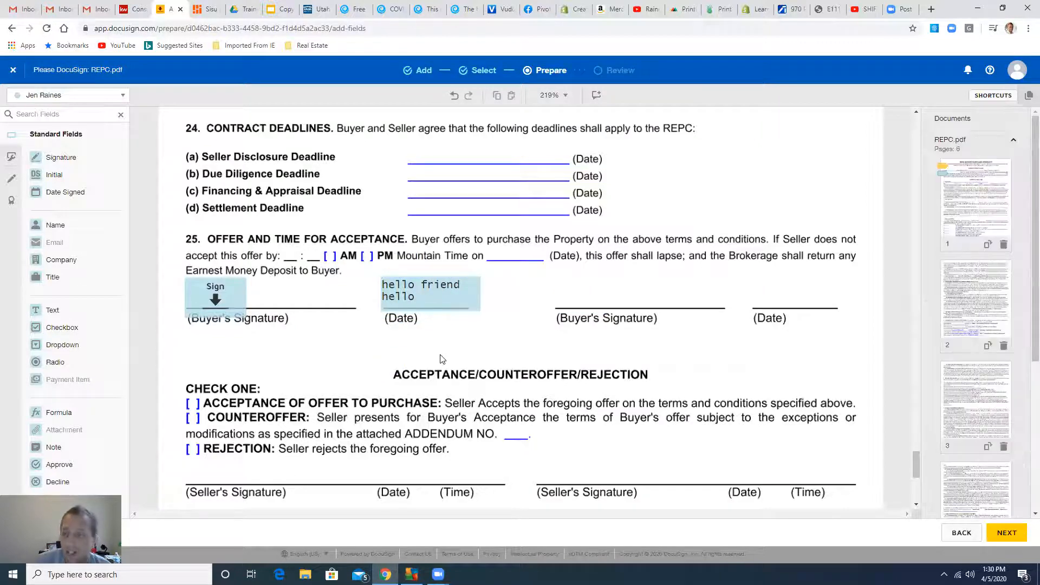
Step: Delete the Text field and the Signature field from the buyer signature row on page 6
click(414, 307)
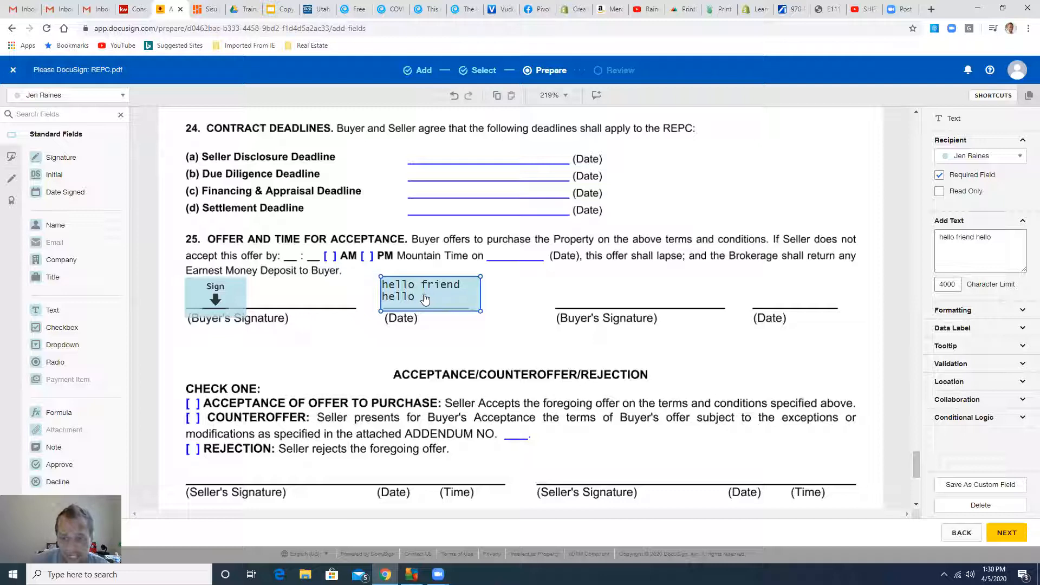
drag(454, 286, 9, 288)
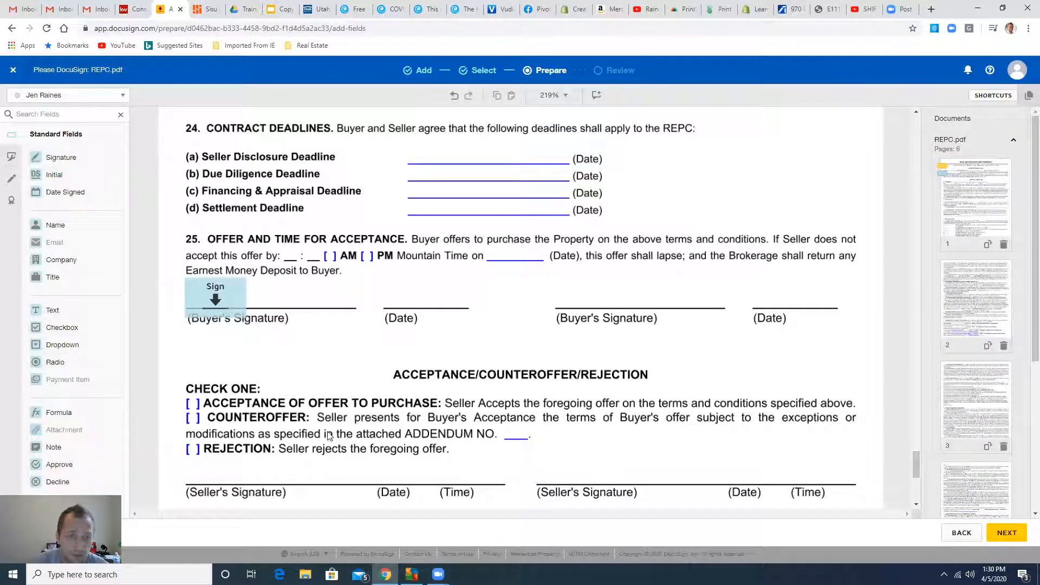
click(215, 307)
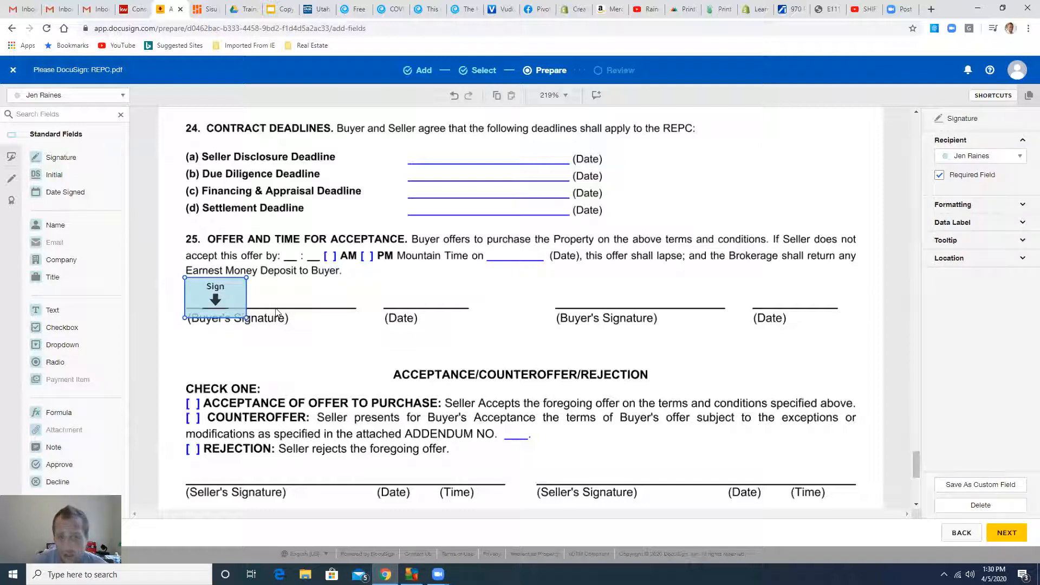
mouse_move(222, 299)
mouse_down()
mouse_move(281, 247)
mouse_move(386, 250)
mouse_move(345, 236)
mouse_move(25, 232)
mouse_up()
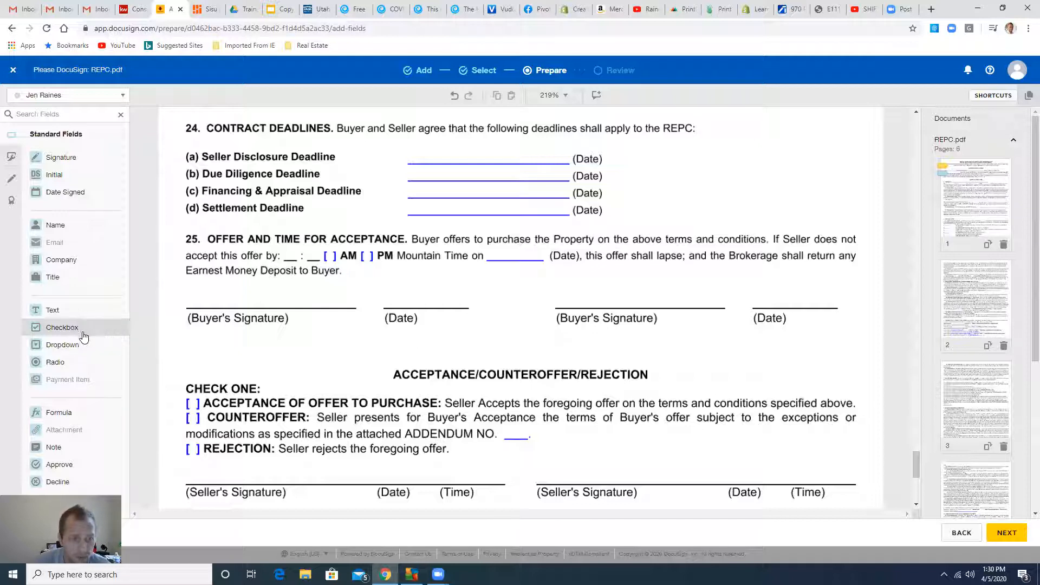
Step: Add a checked Checkbox field for the second signer over the PM brackets in section 25
drag(78, 331, 360, 253)
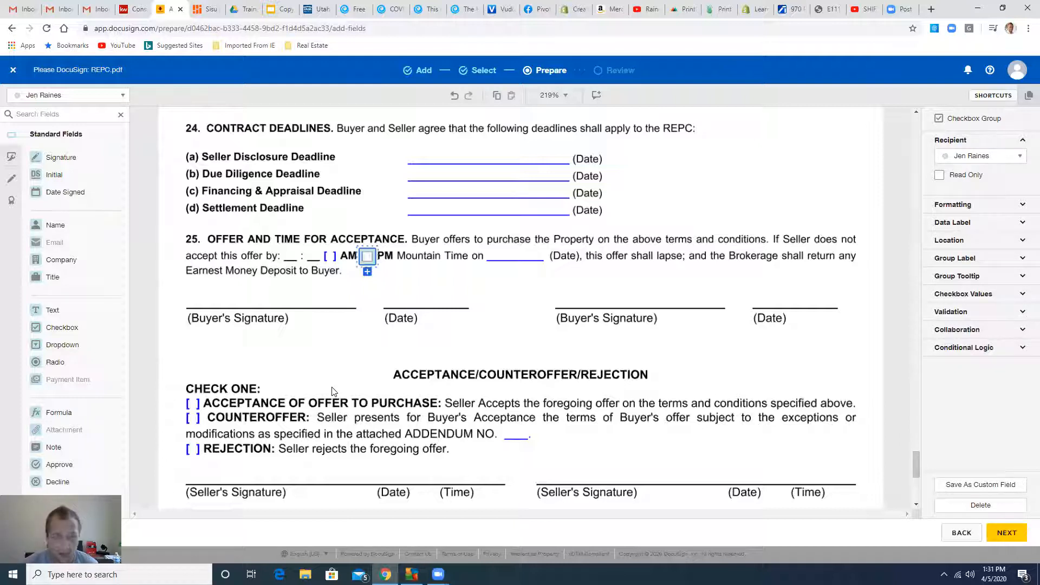
key(space)
click(383, 296)
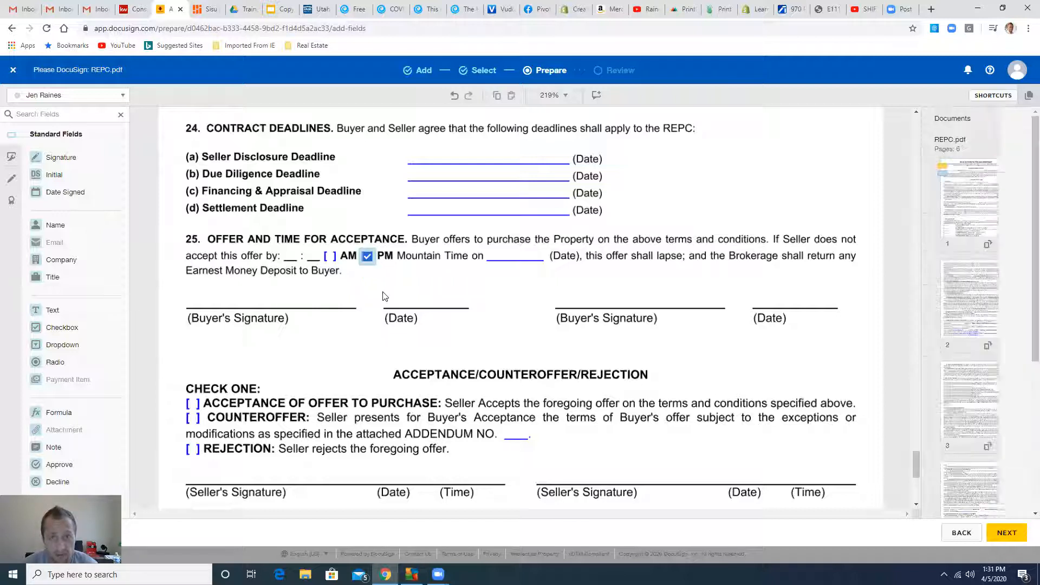
Step: Clear the PM checkbox, add a second checkbox to its group and remove it, and check PM again
click(366, 261)
click(368, 262)
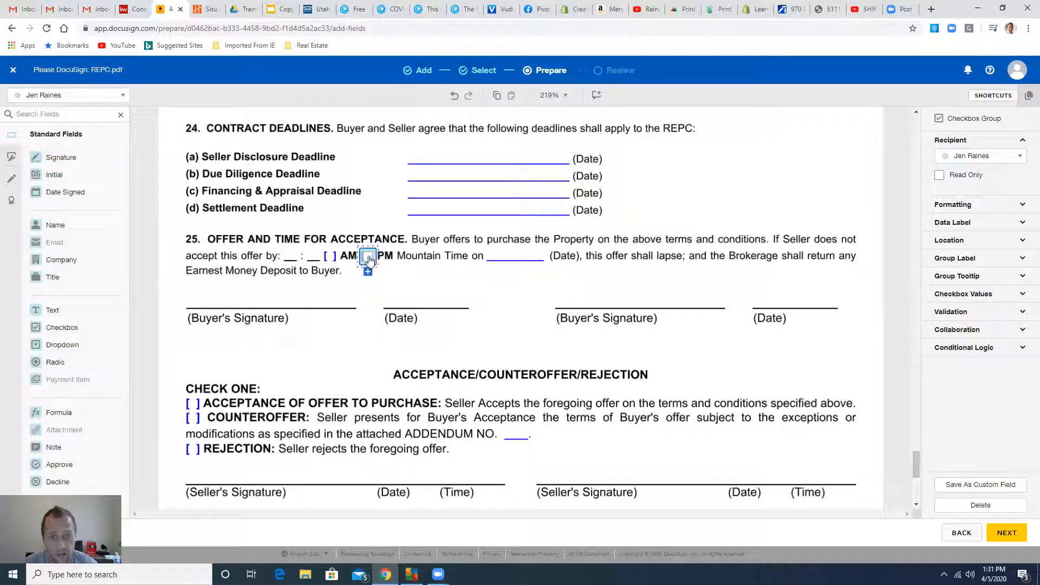
click(368, 273)
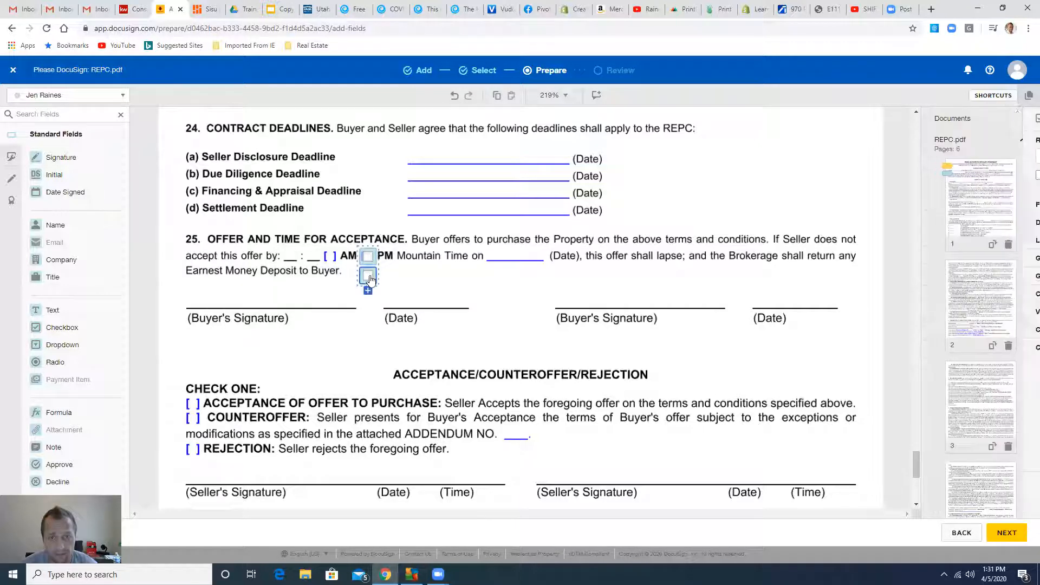
drag(369, 285, 23, 283)
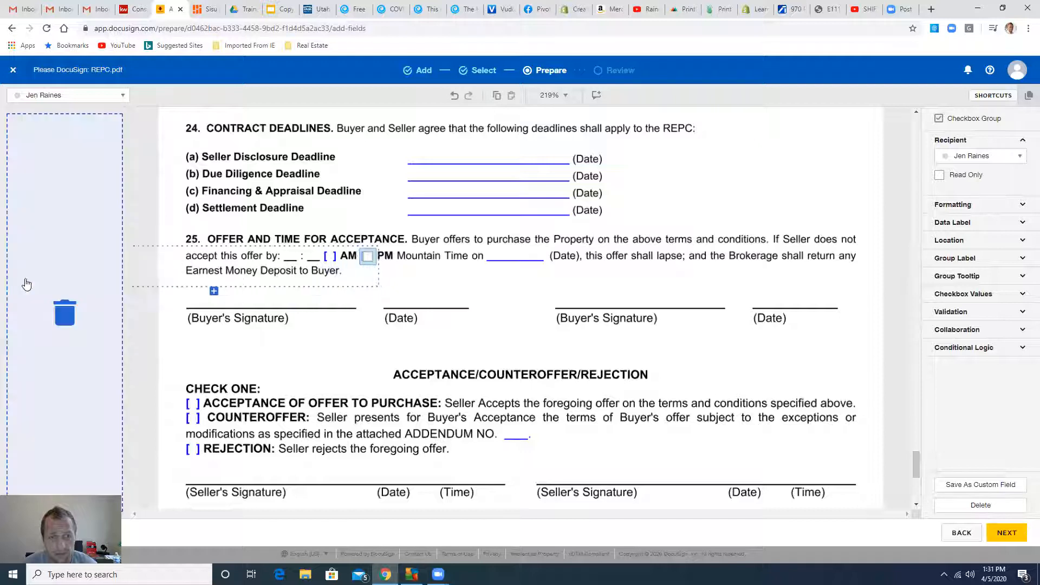
click(367, 256)
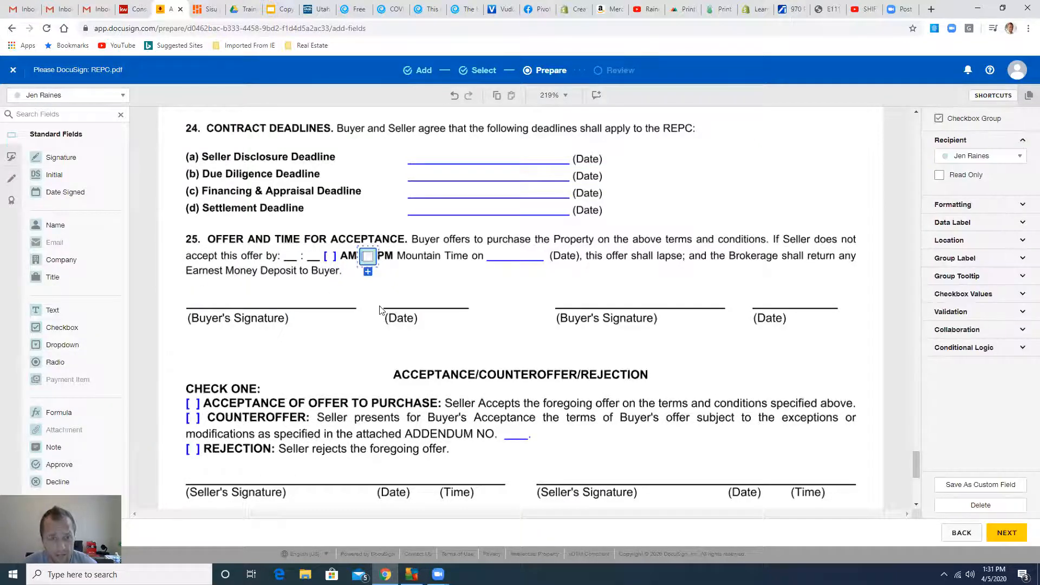
click(418, 286)
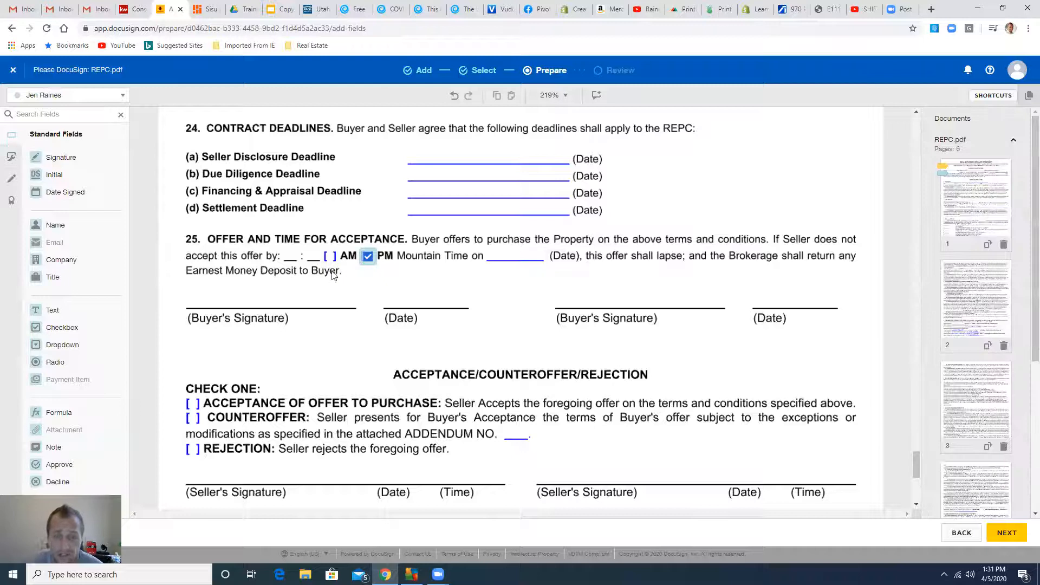
Step: Look over the seller signature area and recipient list, and proceed to the envelope's review stage
scroll(496, 364, down, 6)
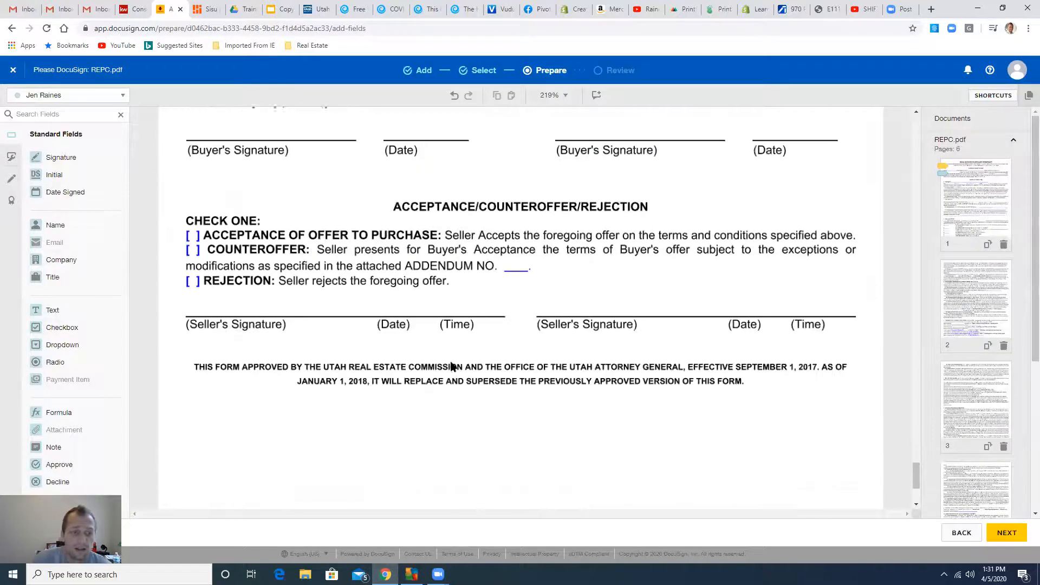
scroll(539, 329, up, 8)
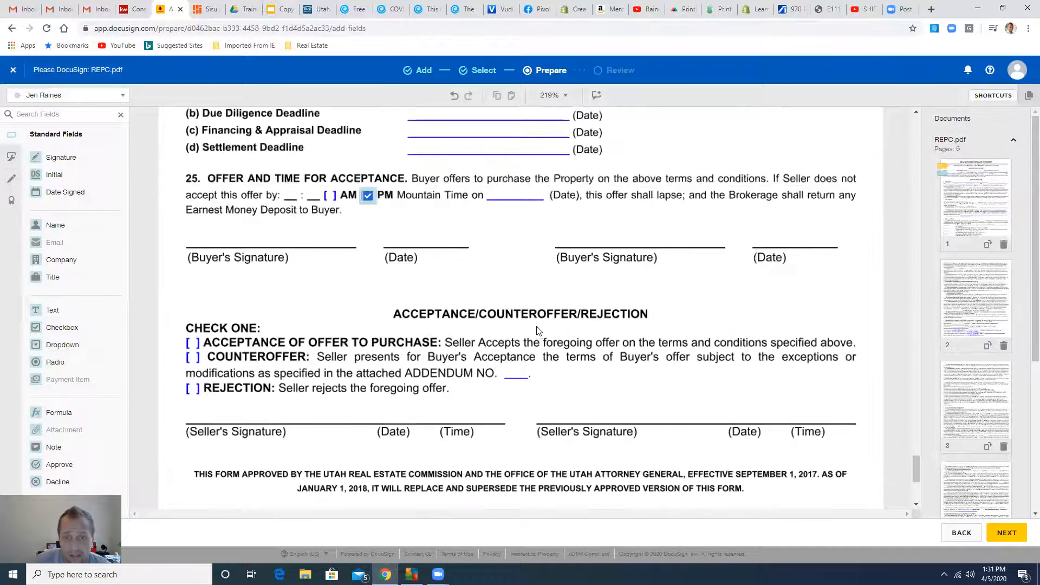
scroll(547, 333, down, 4)
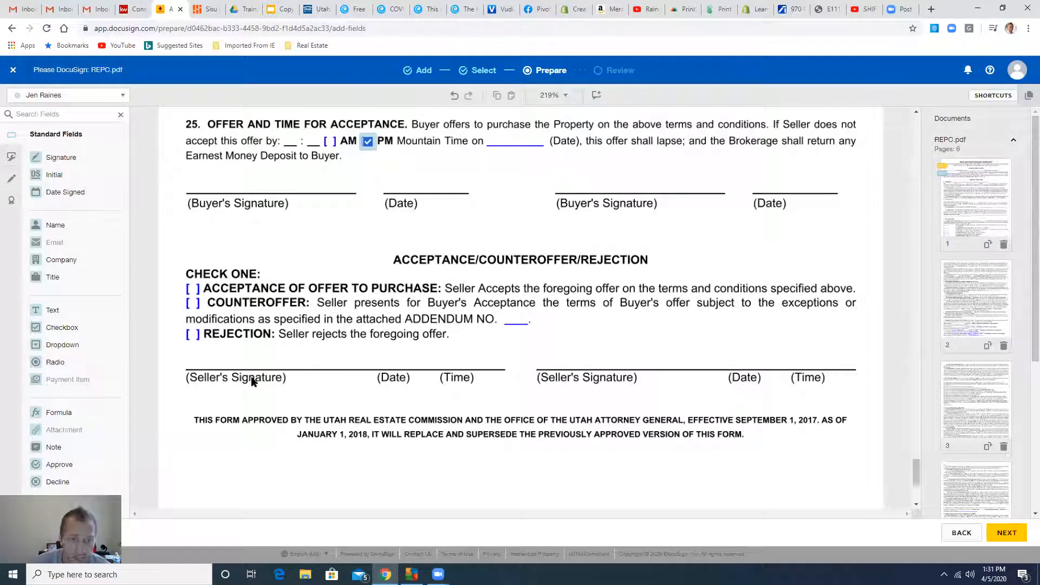
click(77, 100)
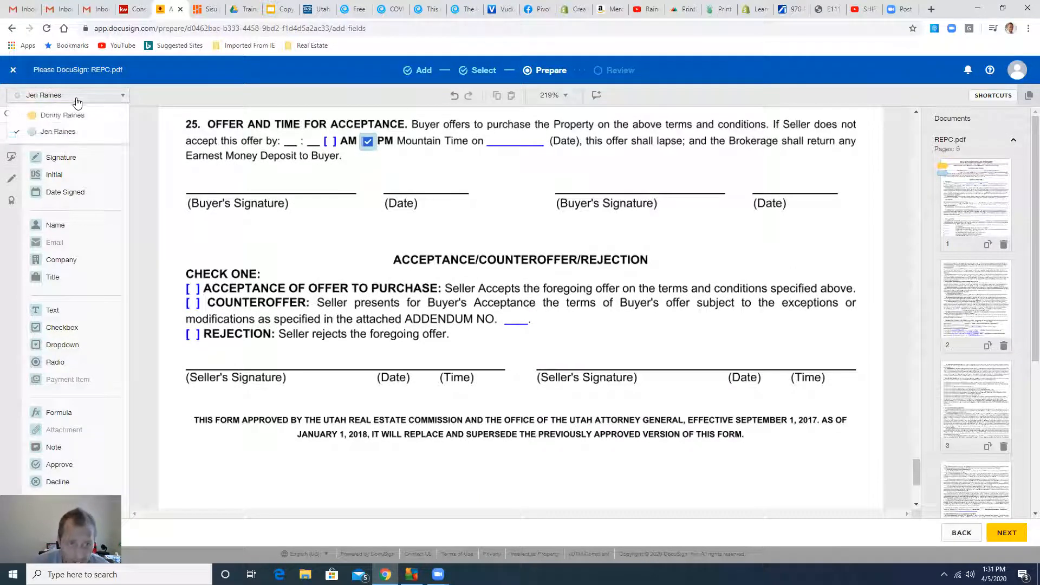
click(76, 100)
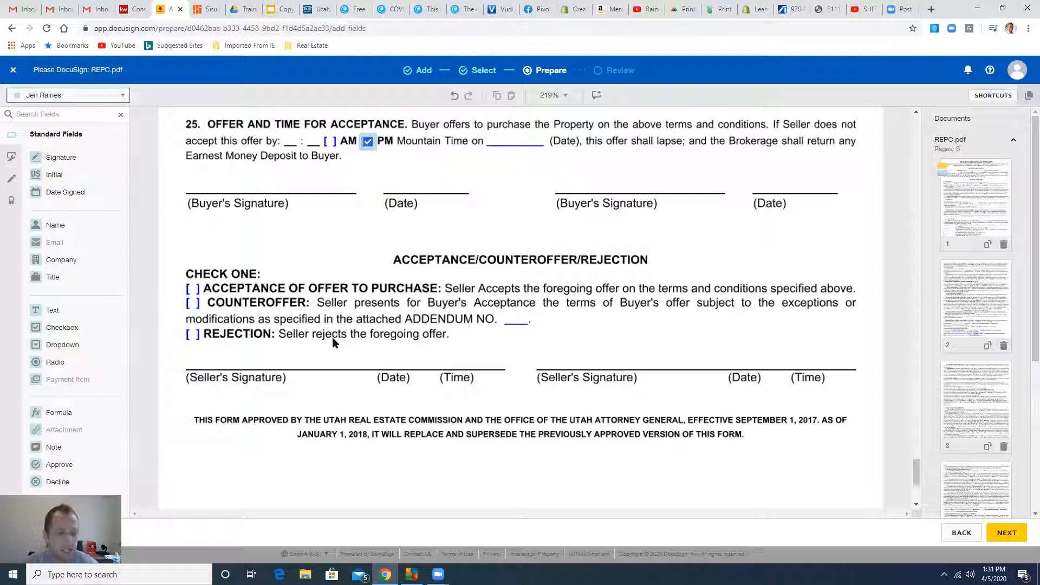
click(1017, 536)
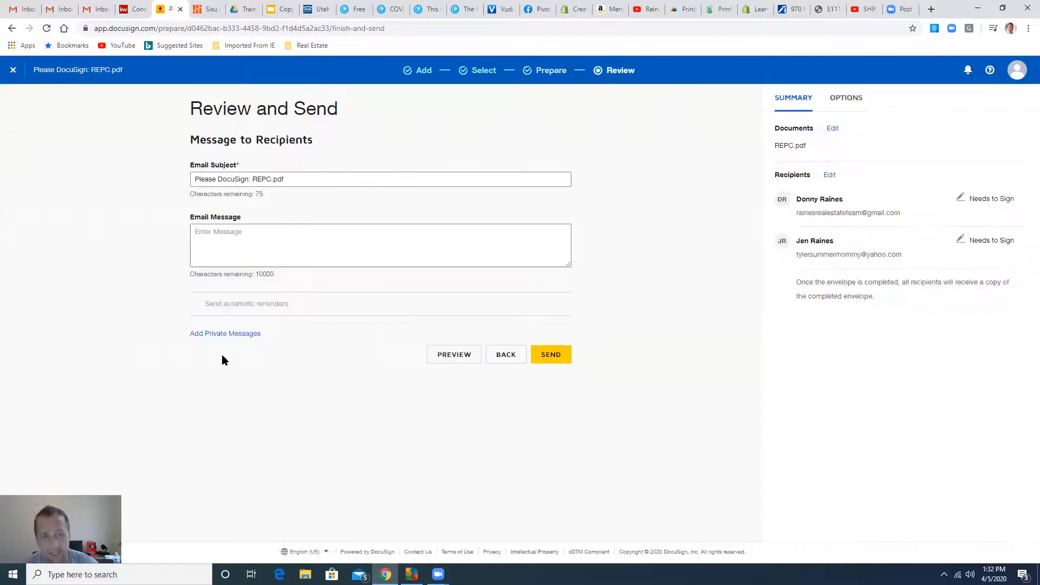
Step: Send the envelope with the subject "Please DocuSign: REPC.pdf" and an empty email message
click(272, 179)
triple_click(256, 178)
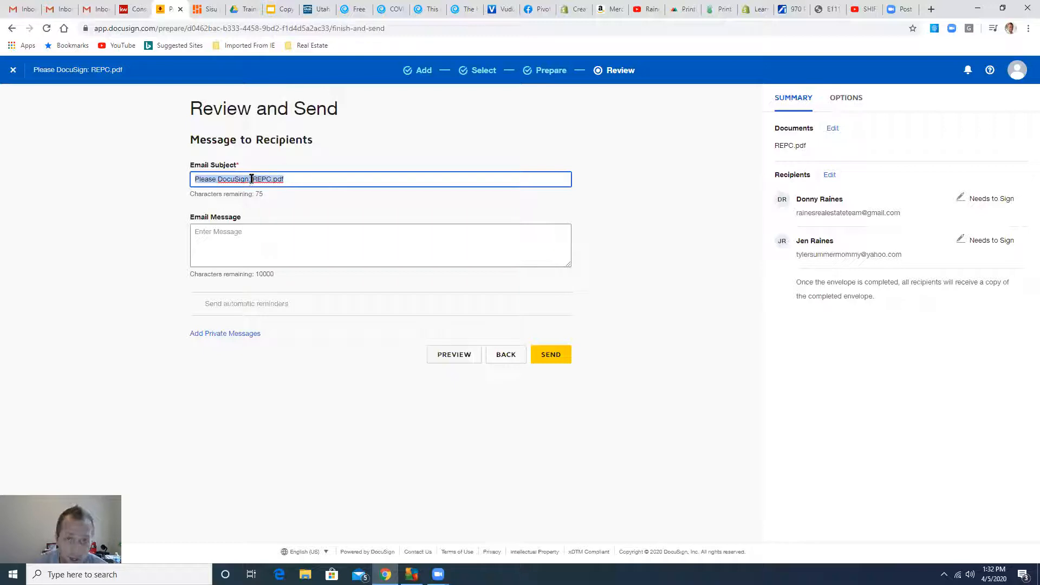
click(232, 236)
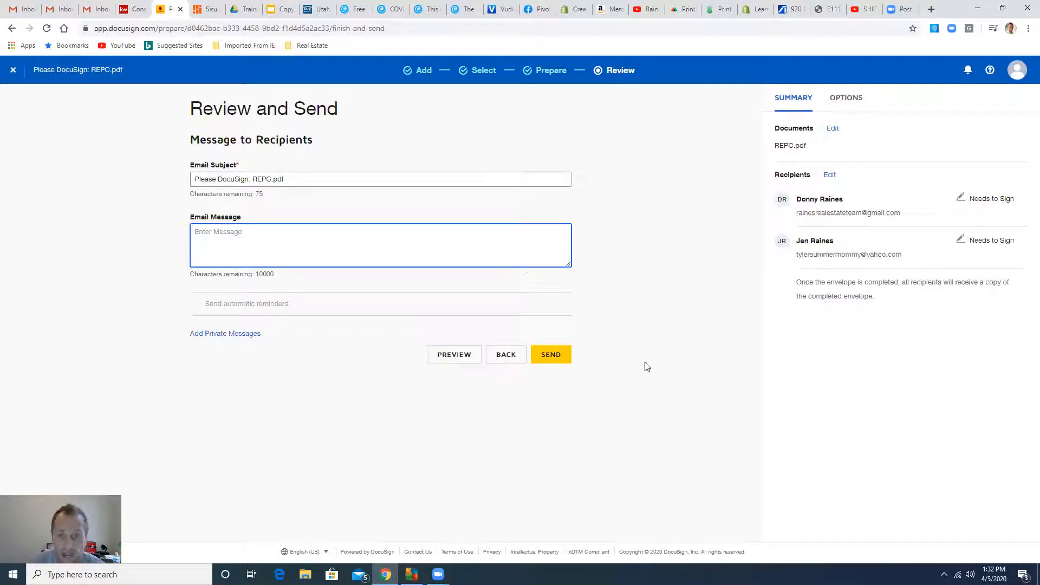
click(553, 357)
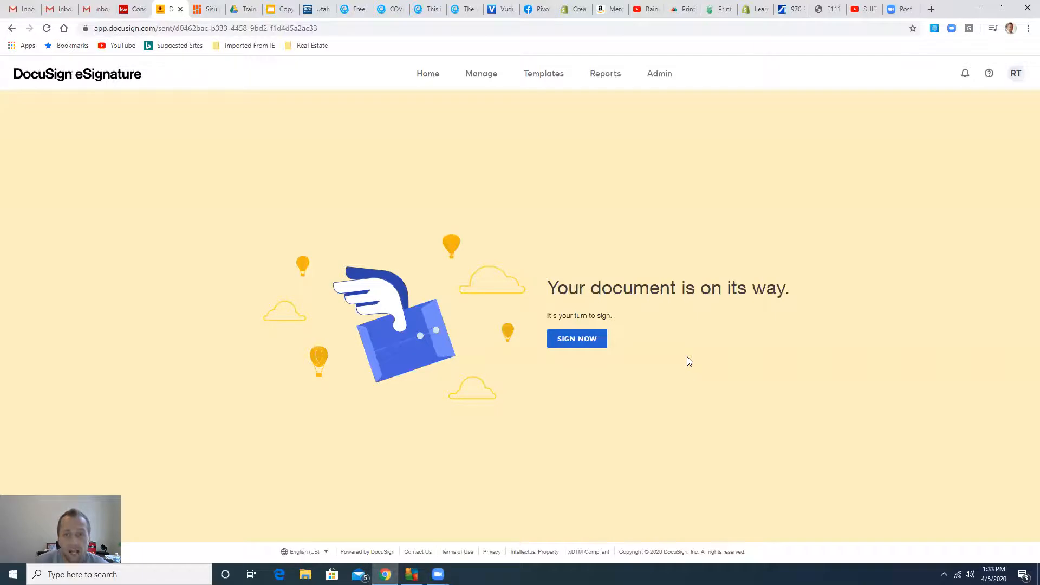
Step: Open the envelope management inbox and look through its list of documents
click(425, 76)
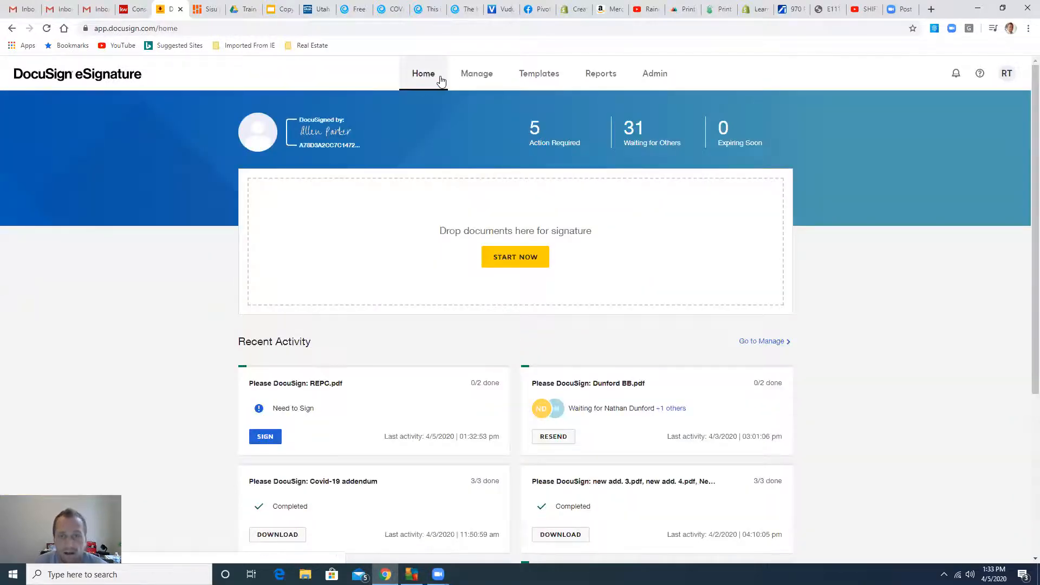
click(480, 85)
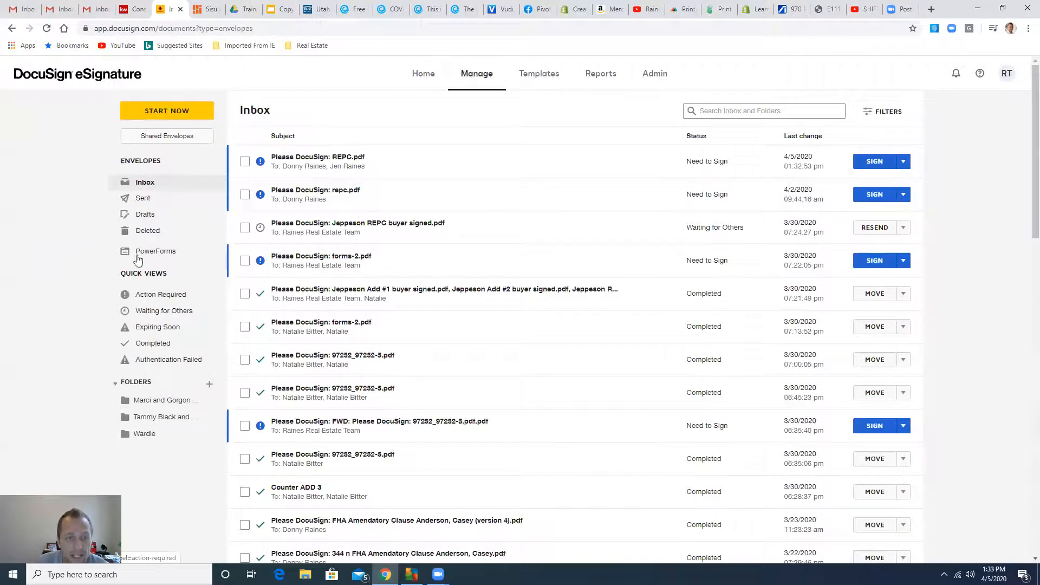
scroll(57, 268, down, 1)
scroll(59, 267, up, 1)
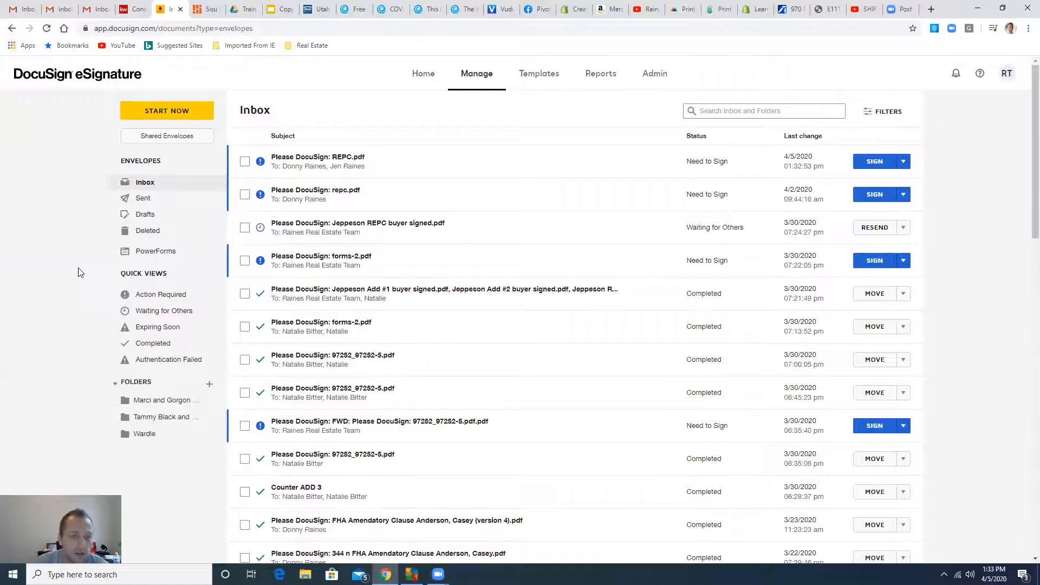
Step: View the Sent, Drafts, Deleted and Completed envelope lists in turn
click(140, 198)
click(144, 215)
click(145, 232)
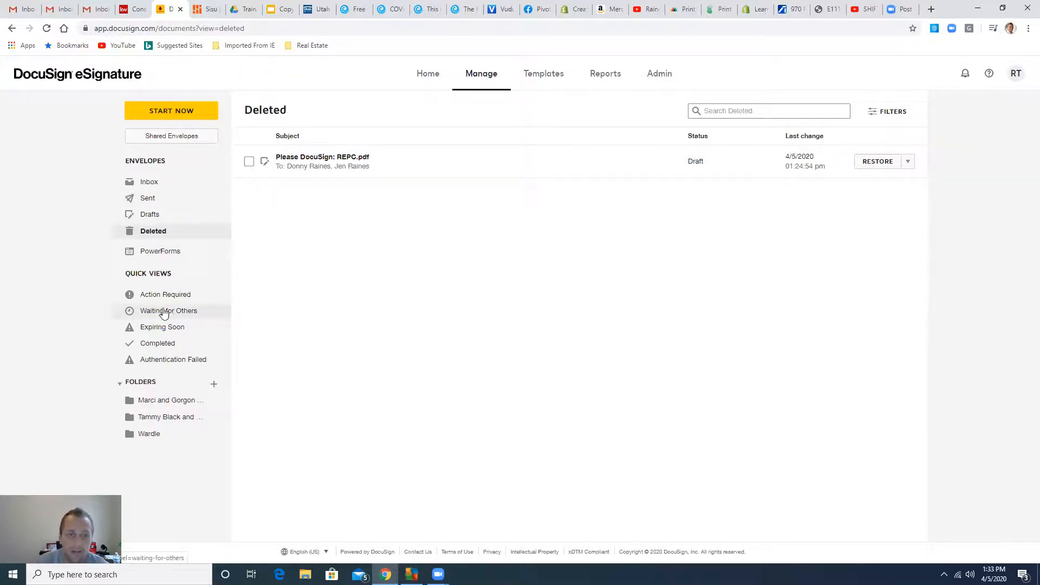
click(165, 344)
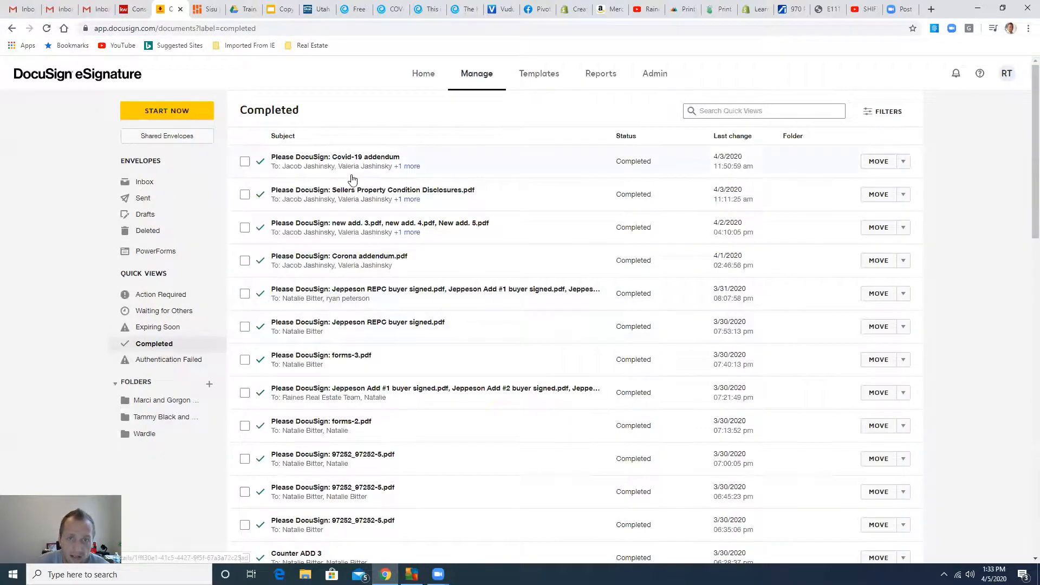
Step: Examine the signed PDF of the completed Covid-19 addendum envelope, and return to the Completed list
click(343, 166)
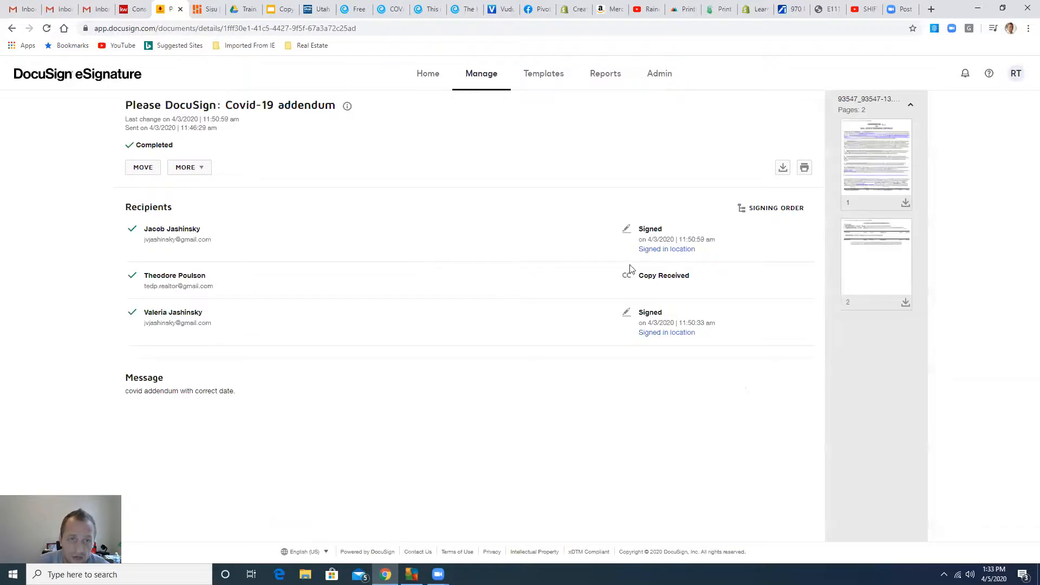
click(886, 157)
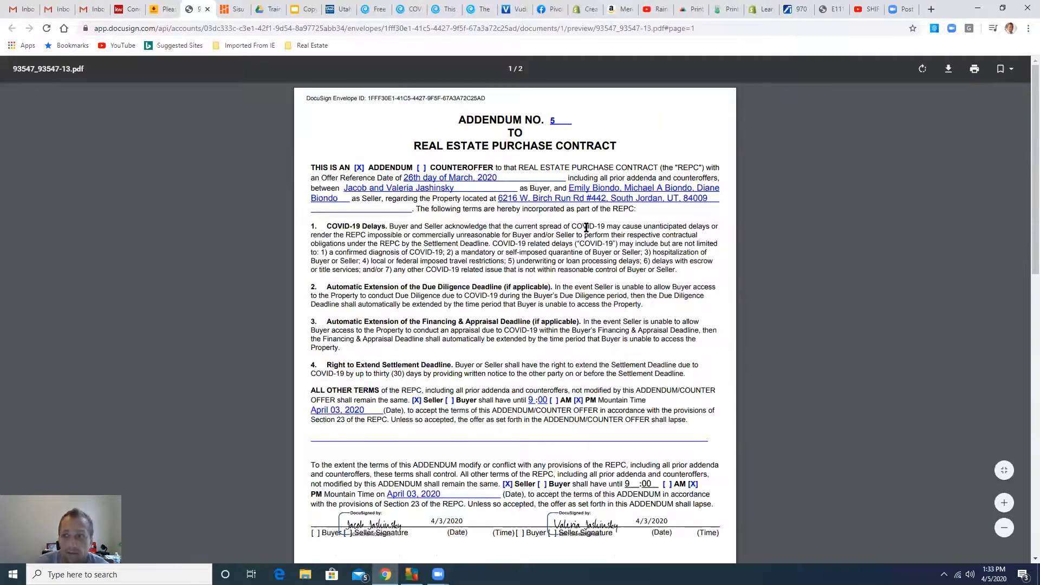
scroll(576, 254, down, 6)
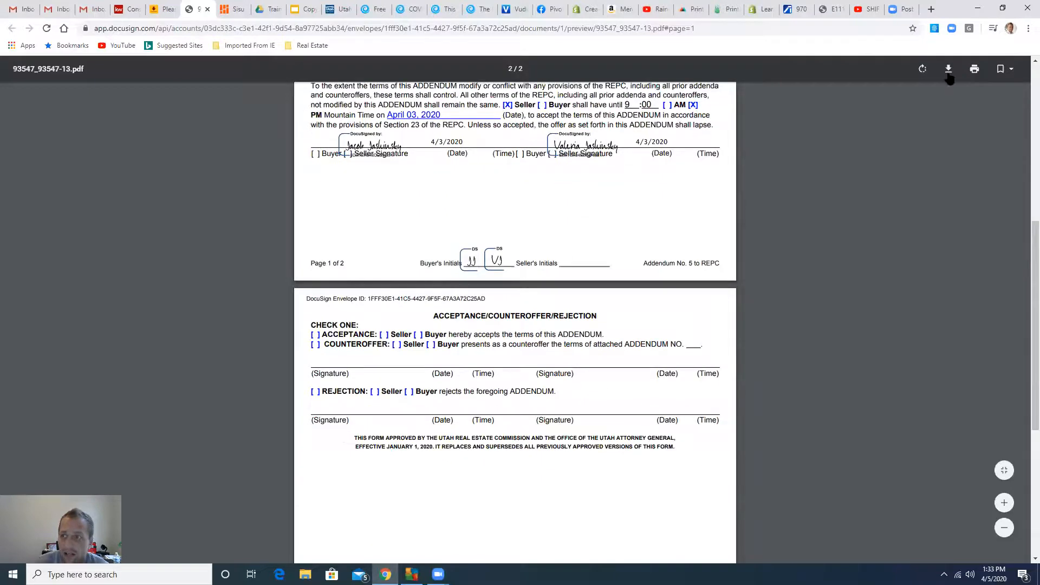
click(207, 9)
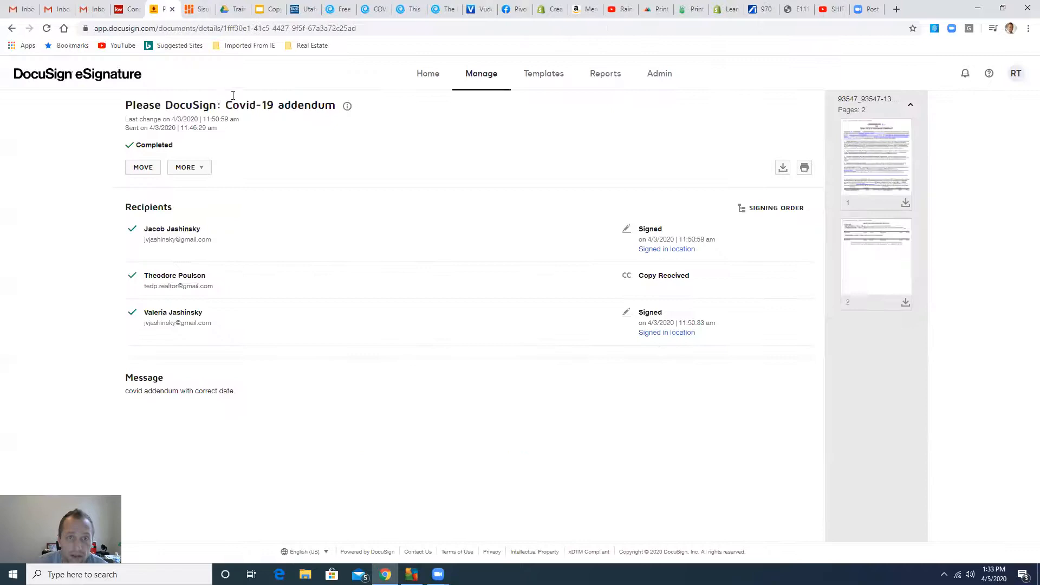
click(11, 29)
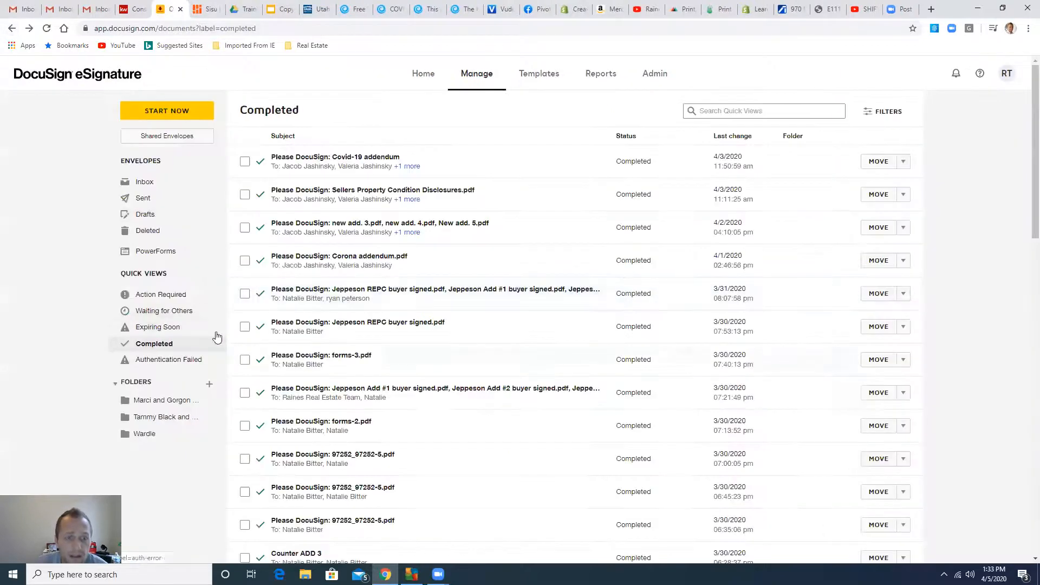